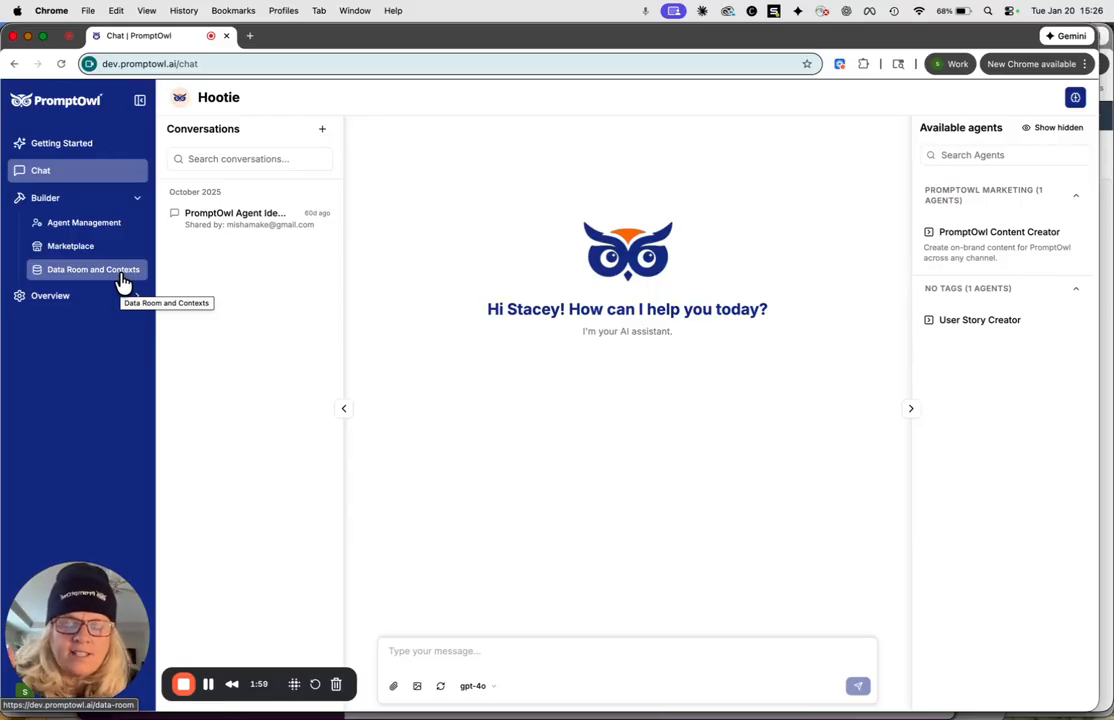
Create a folder named Enterprise AI Book in the data room.
{"action": "left_click", "coordinate": [104, 150]}
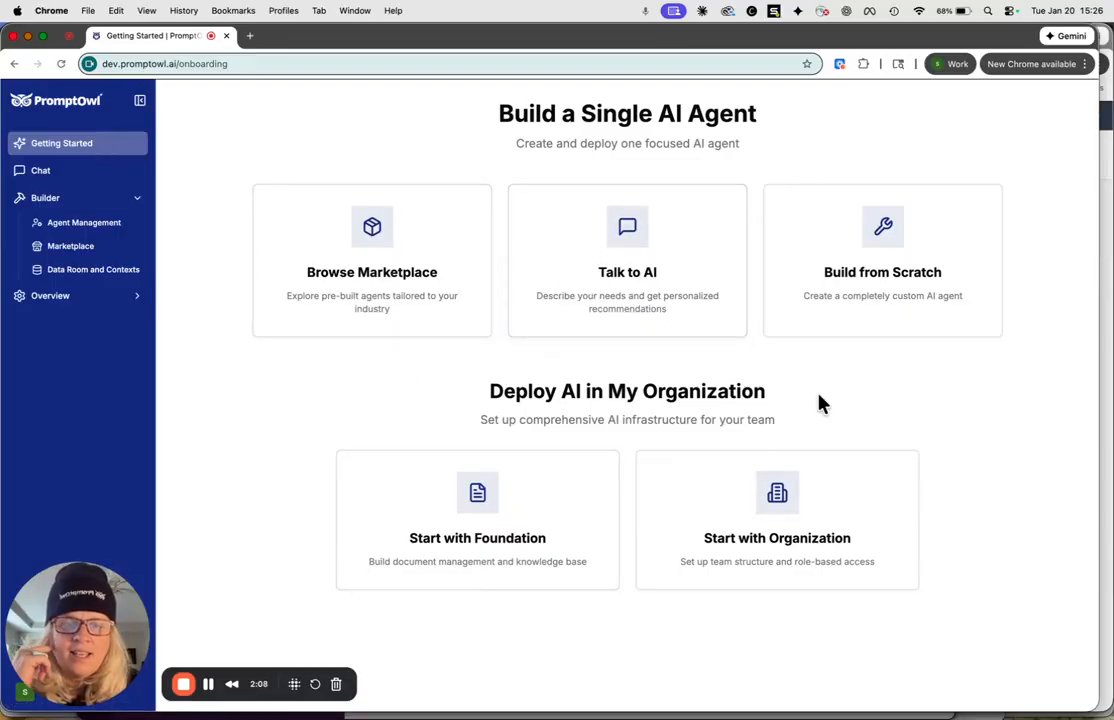
{"action": "left_click", "coordinate": [101, 279]}
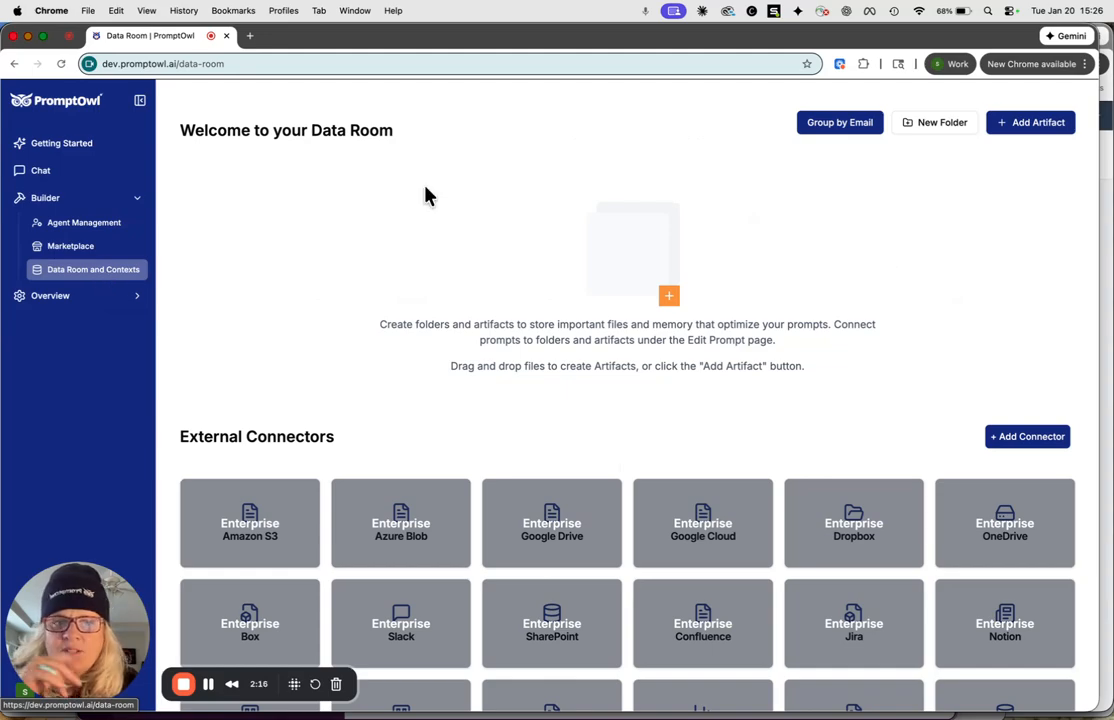
{"action": "left_click", "coordinate": [921, 136]}
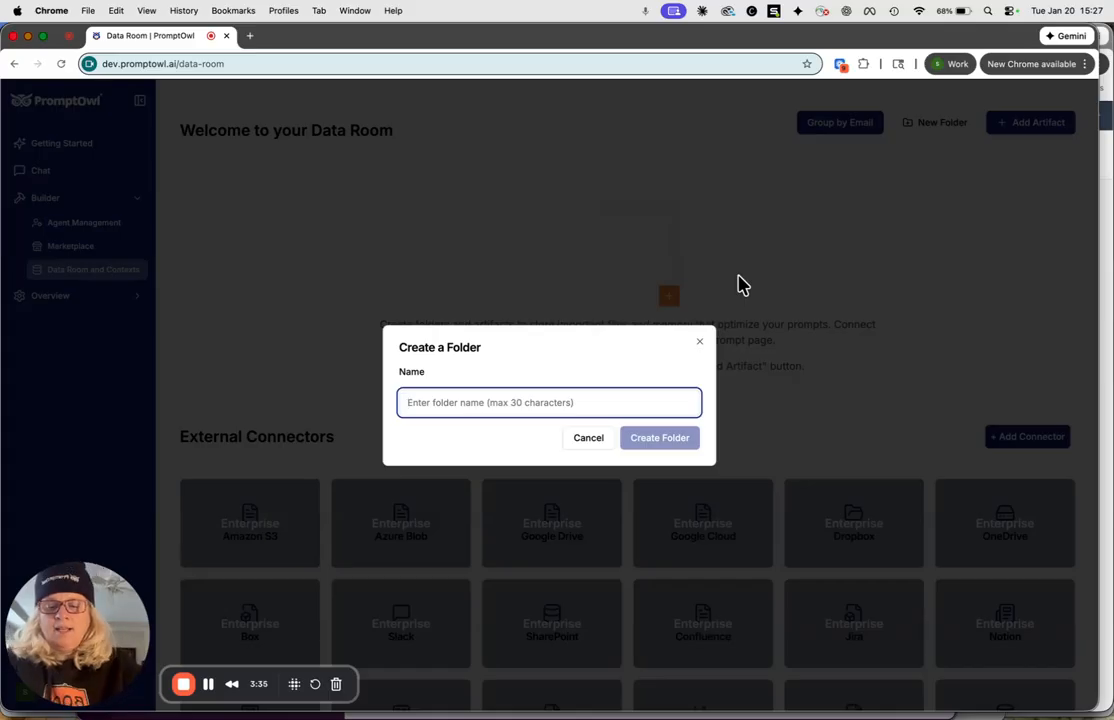
{"action": "type", "text": "Enterprise "}
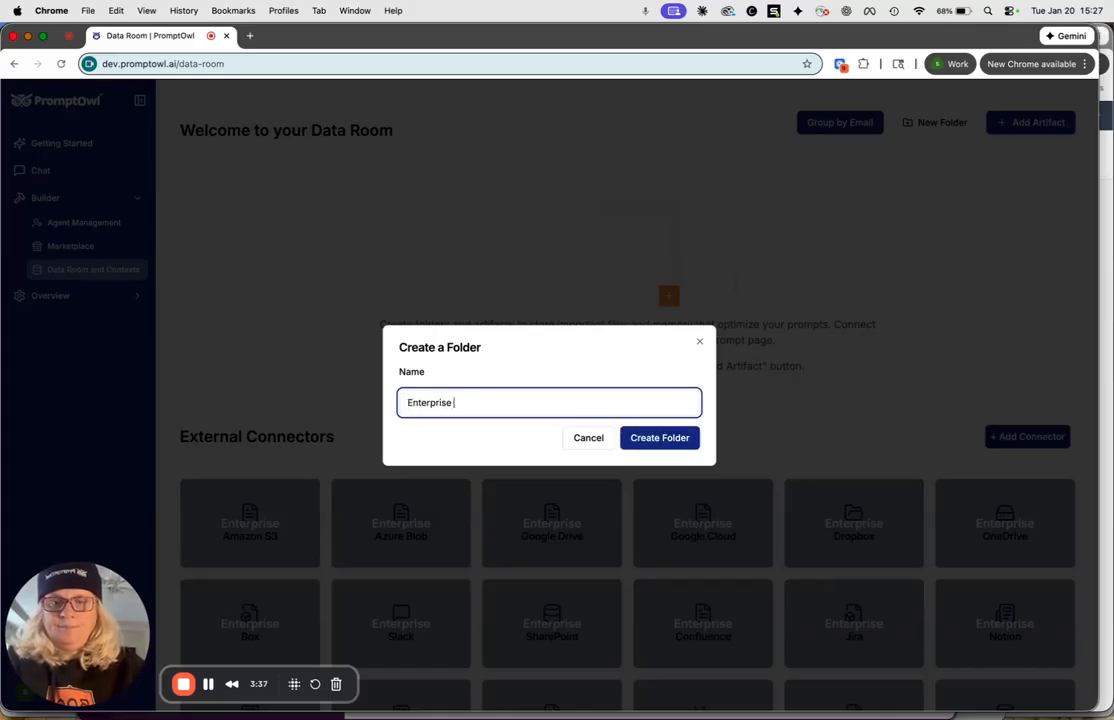
{"action": "type", "text": "AI Book"}
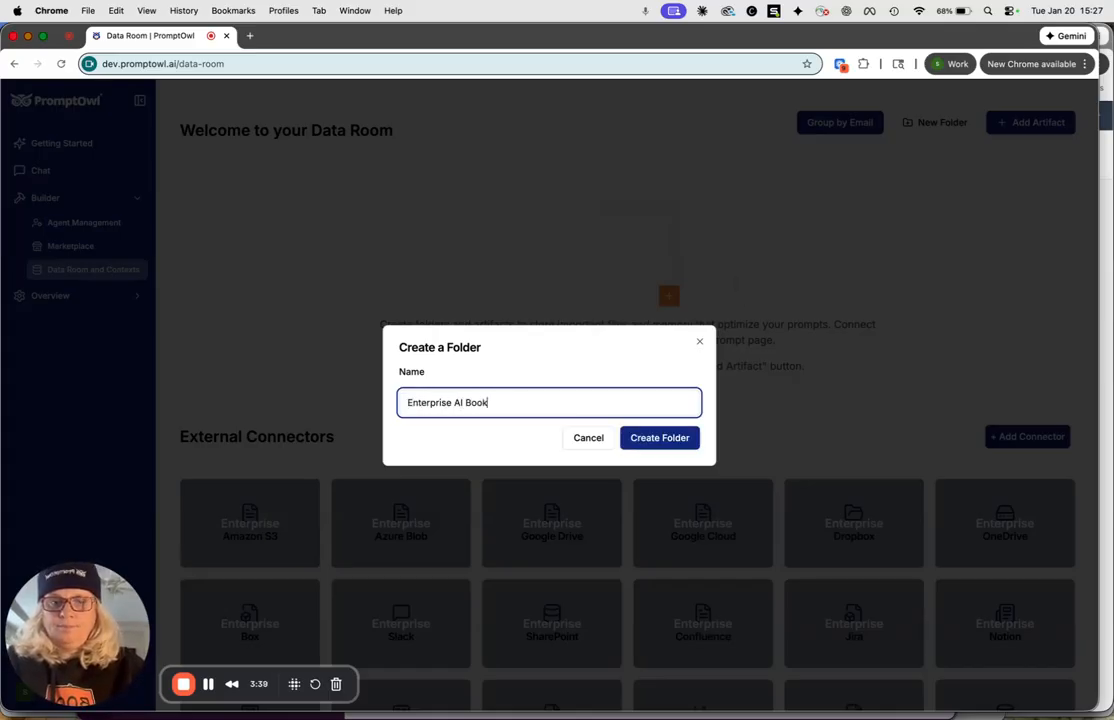
{"action": "left_click", "coordinate": [674, 443]}
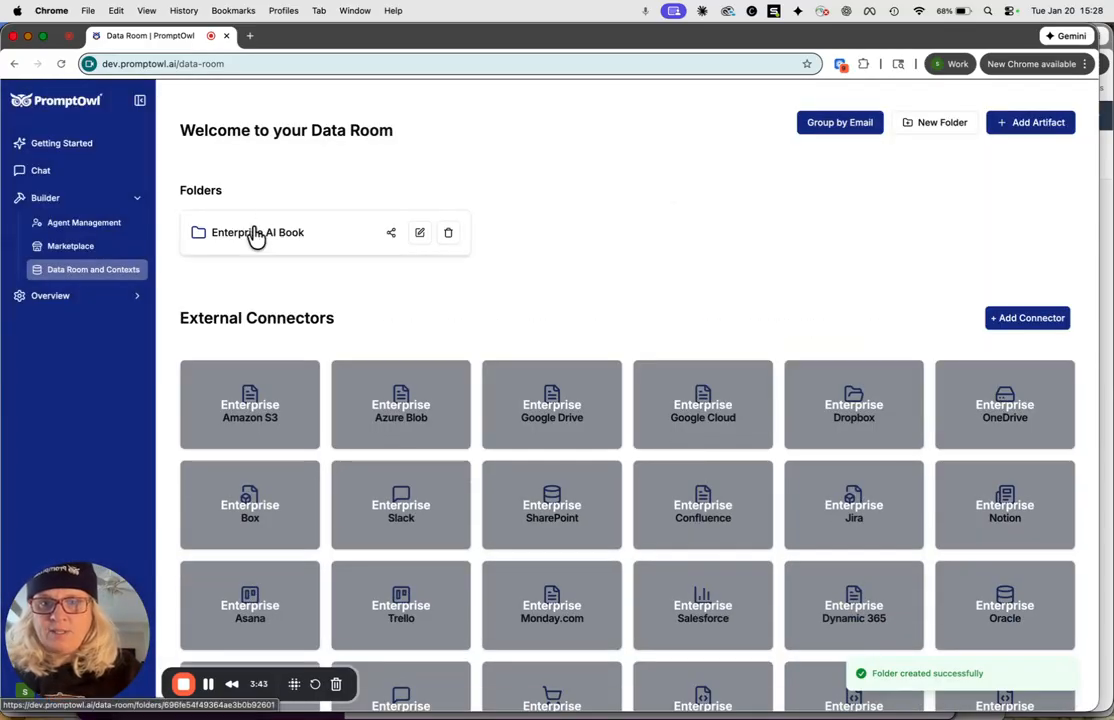
Bulk upload all three PDFs from Book Resources into the Enterprise AI Book folder and sync them with the vector store.
{"action": "left_click", "coordinate": [256, 235]}
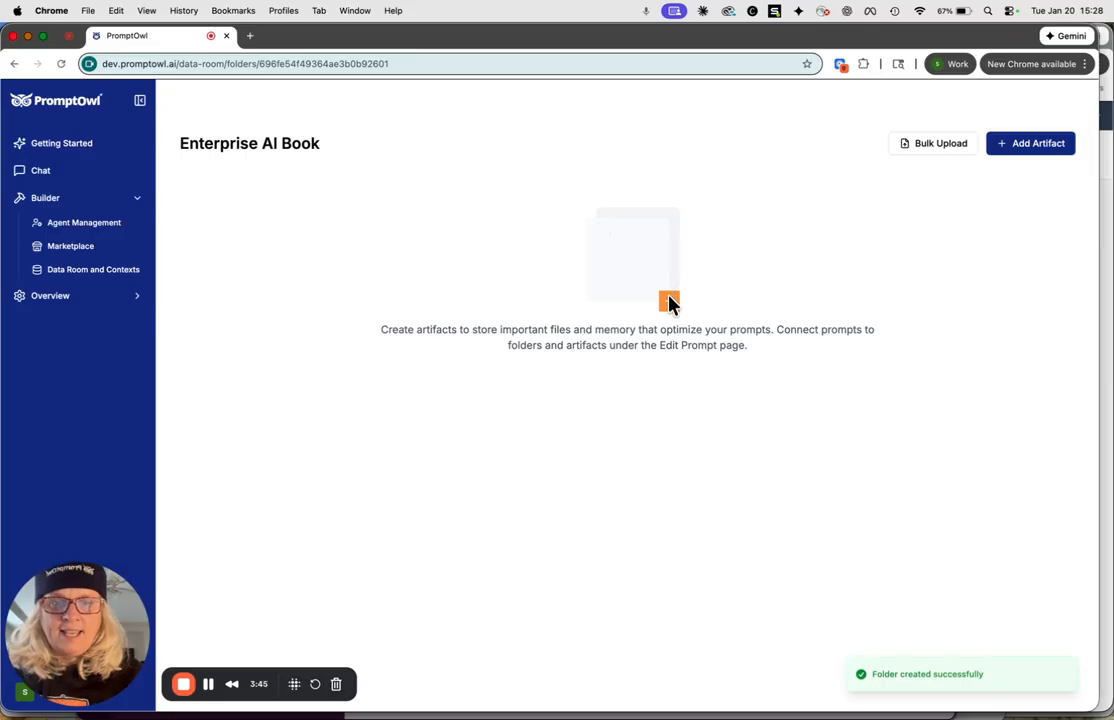
{"action": "left_click", "coordinate": [940, 148]}
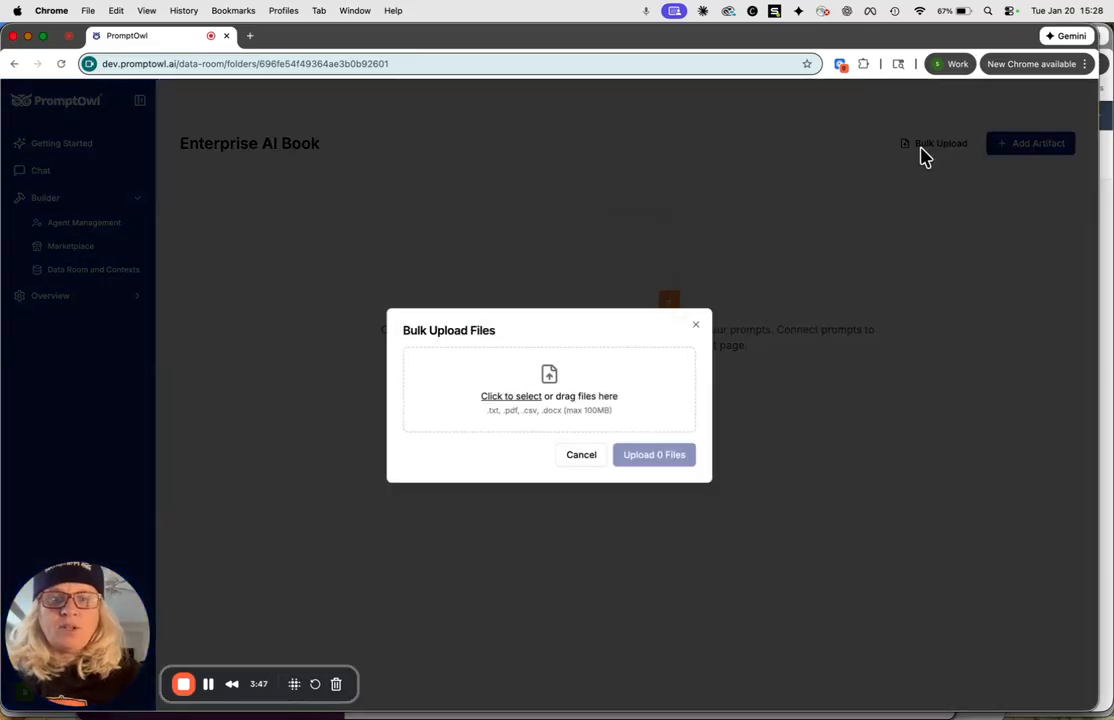
{"action": "left_click", "coordinate": [506, 402]}
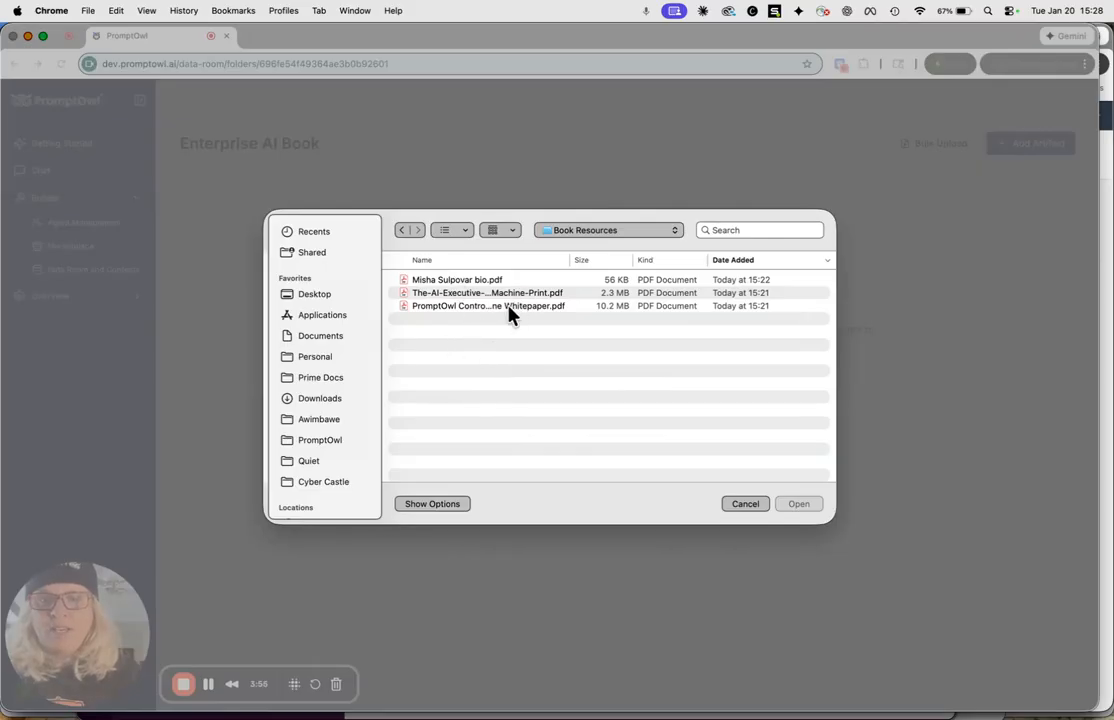
{"action": "left_click", "coordinate": [444, 281]}
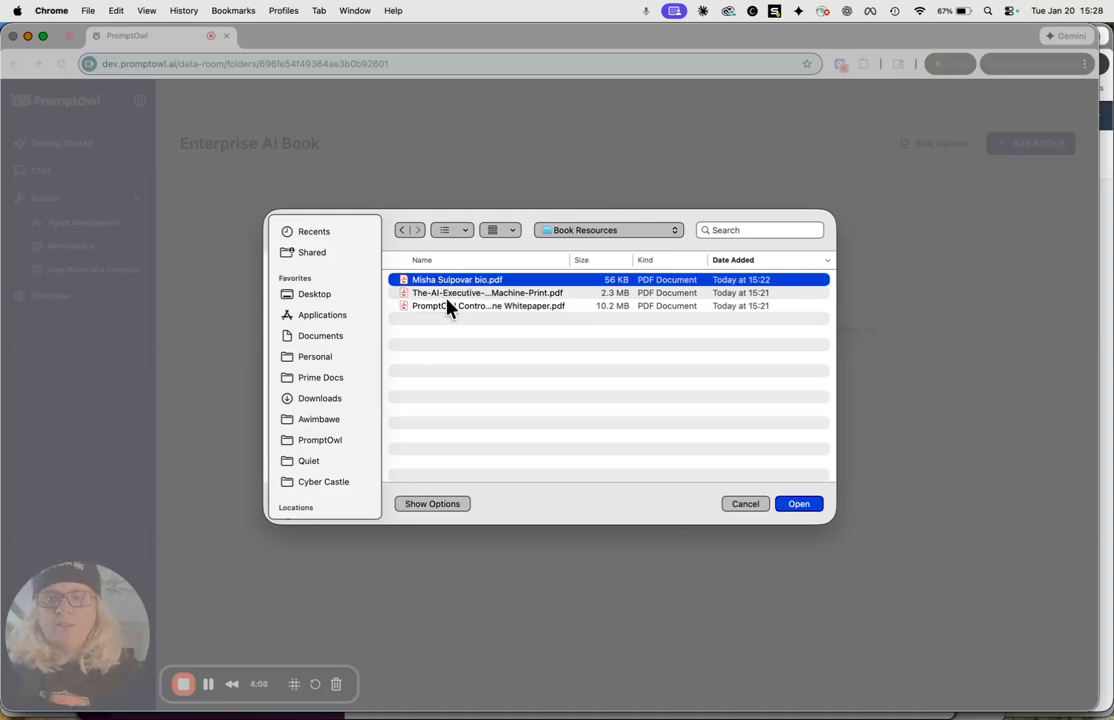
{"action": "left_click", "coordinate": [447, 305], "text": "shift"}
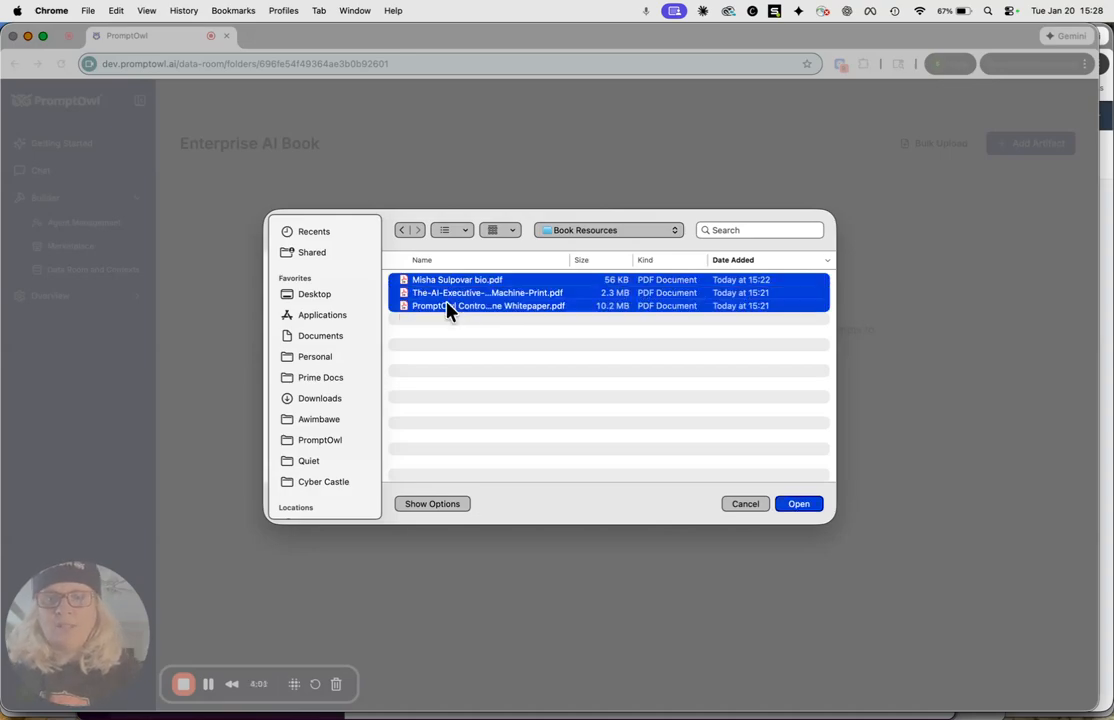
{"action": "left_click", "coordinate": [800, 505]}
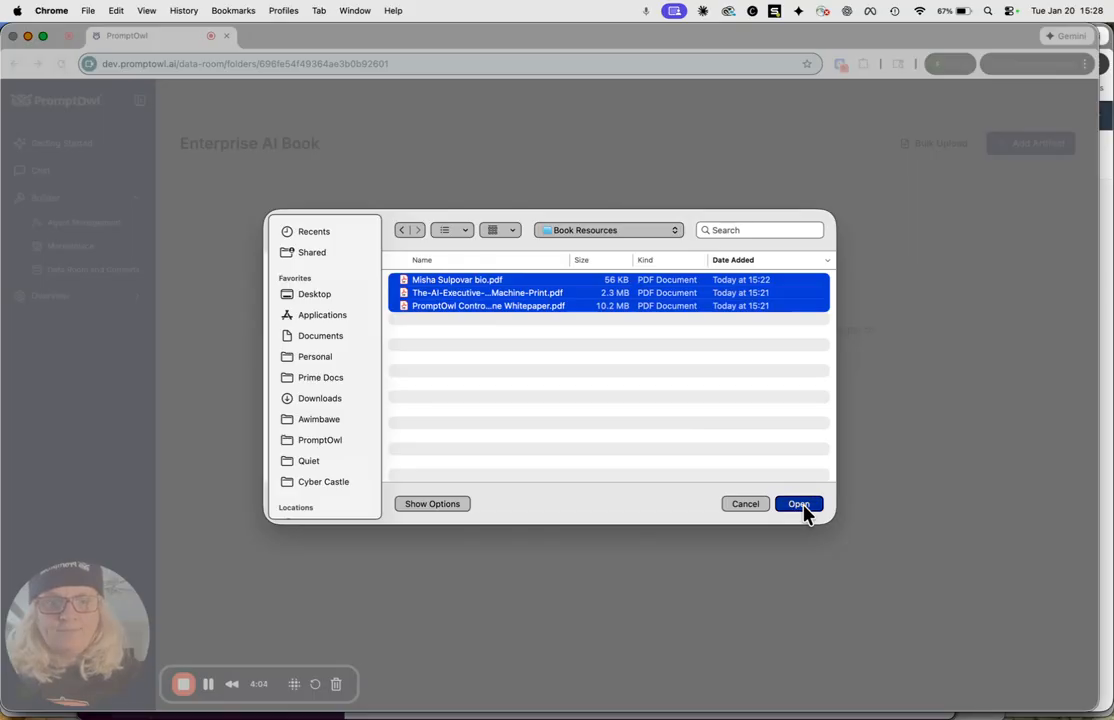
{"action": "left_click", "coordinate": [659, 529]}
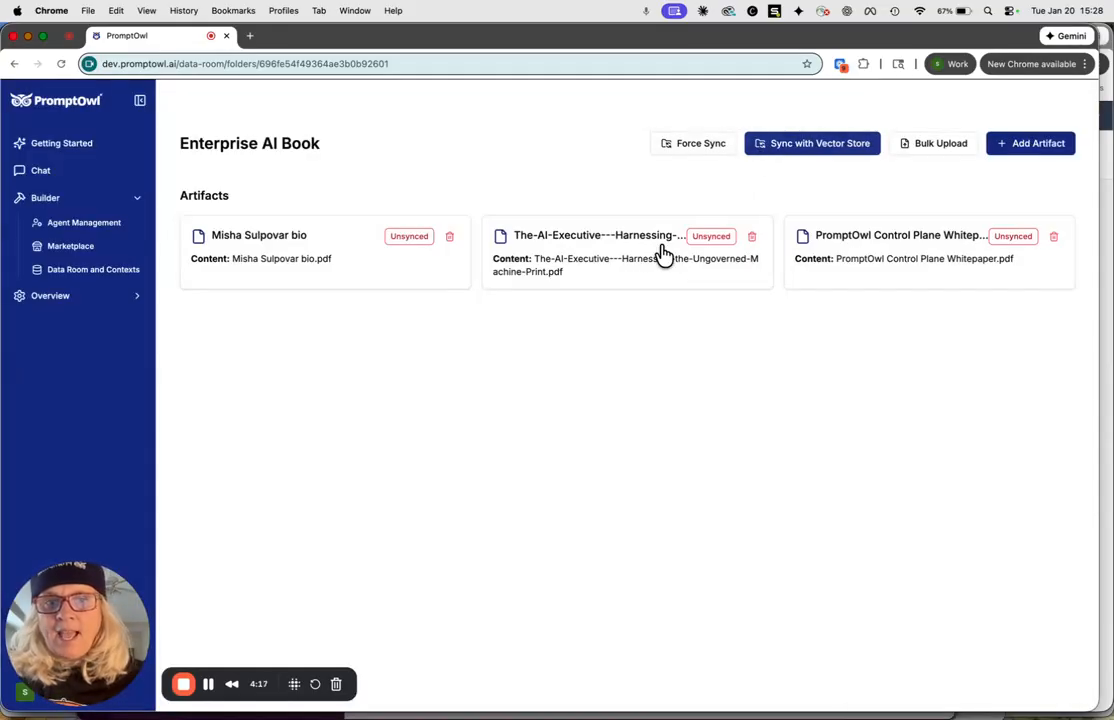
{"action": "left_click", "coordinate": [818, 146]}
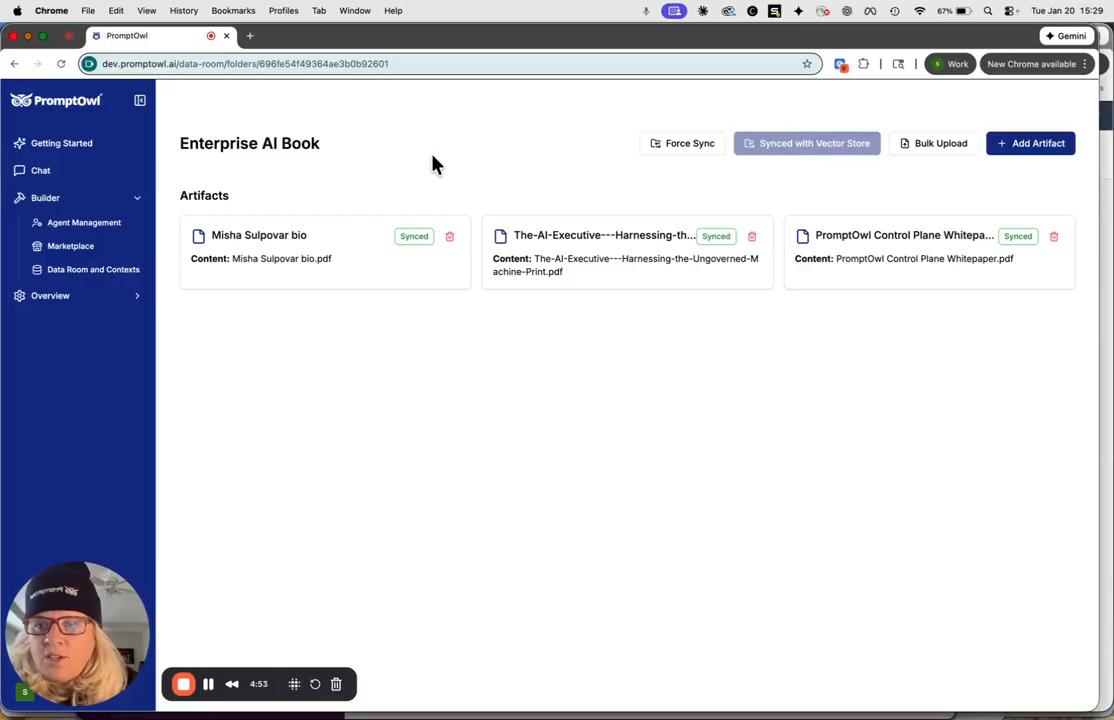
In a new prompt, generate a Simple Prompt for a persona chatbot using only data room book contents, quoting at most 1000 words and answering under 2000.
{"action": "left_click", "coordinate": [66, 229]}
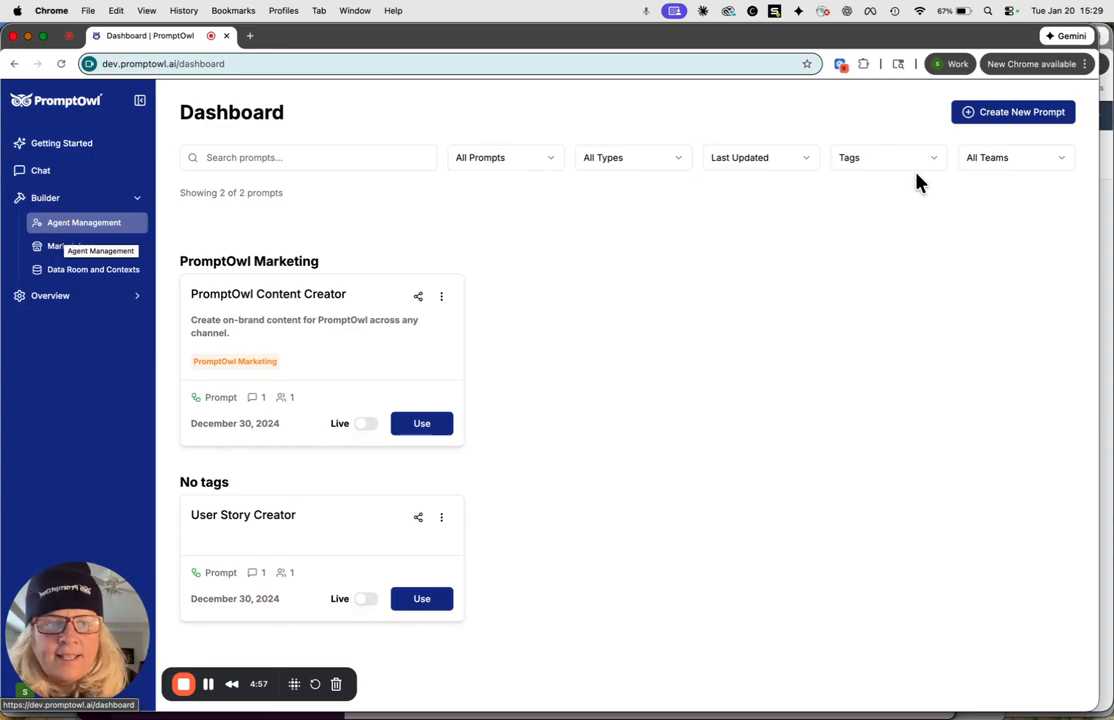
{"action": "left_click", "coordinate": [1018, 115]}
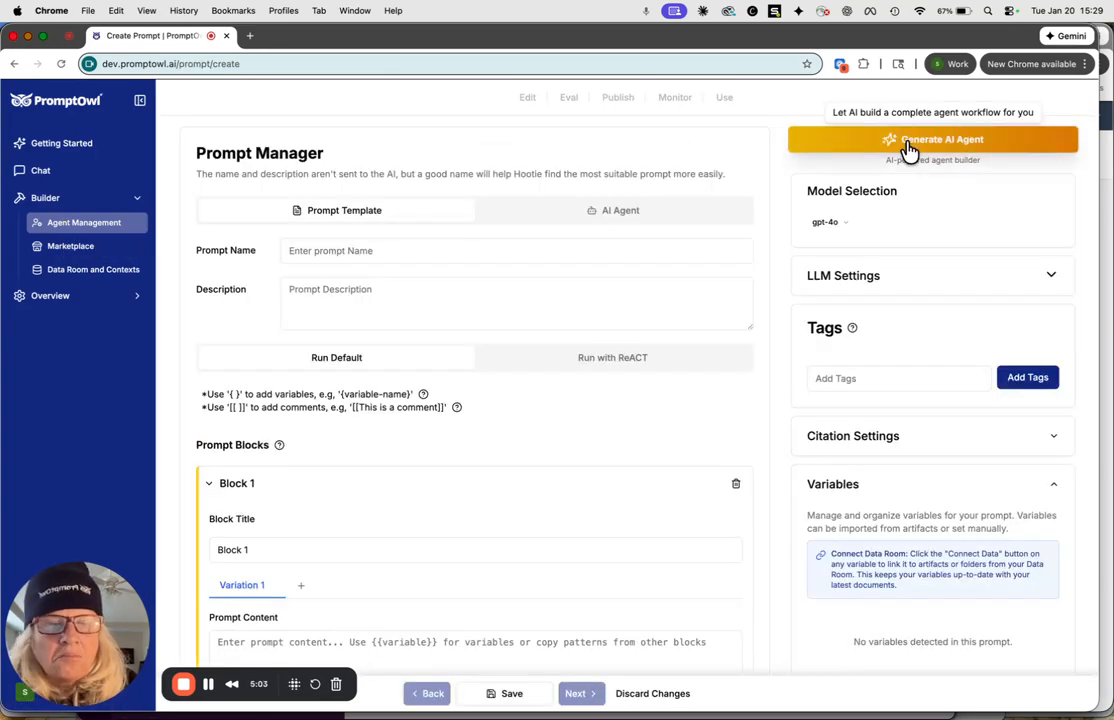
{"action": "left_click", "coordinate": [908, 148]}
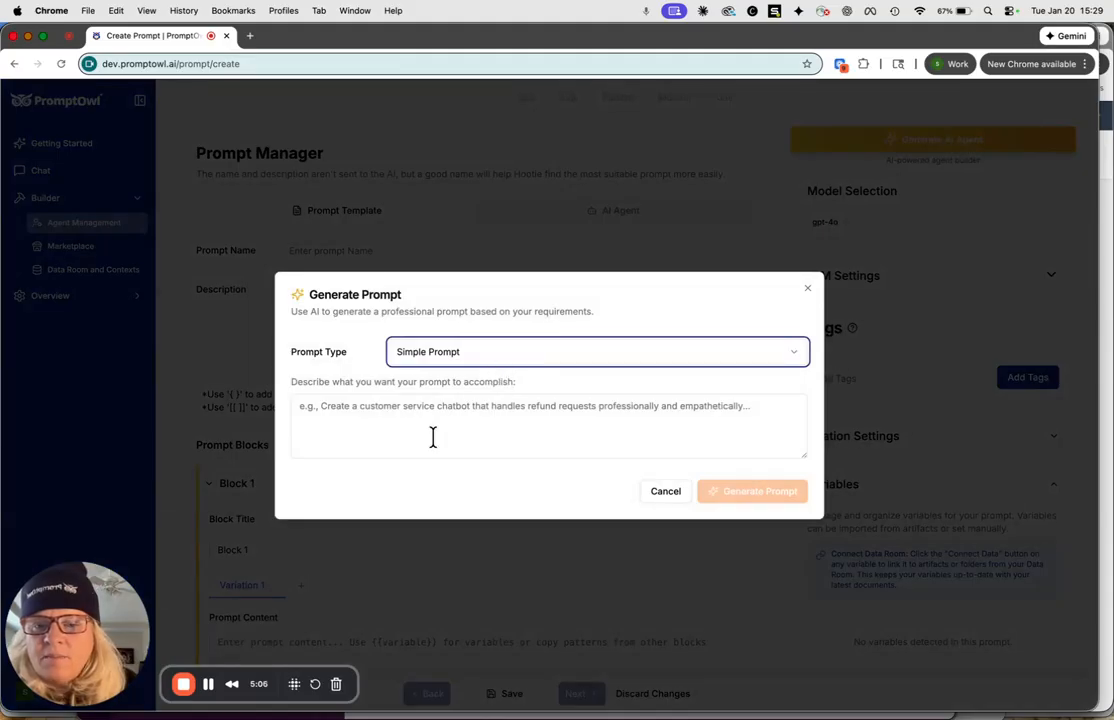
{"action": "left_click", "coordinate": [405, 425]}
{"action": "type", "text": "I"}
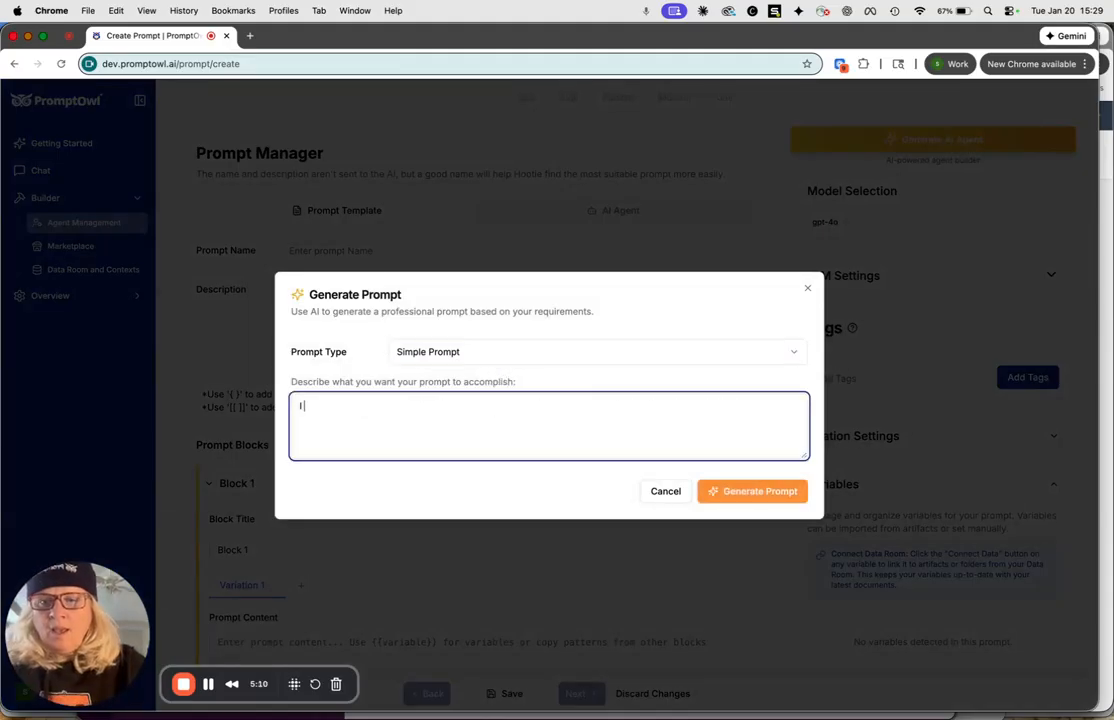
{"action": "type", "text": " want a cha"}
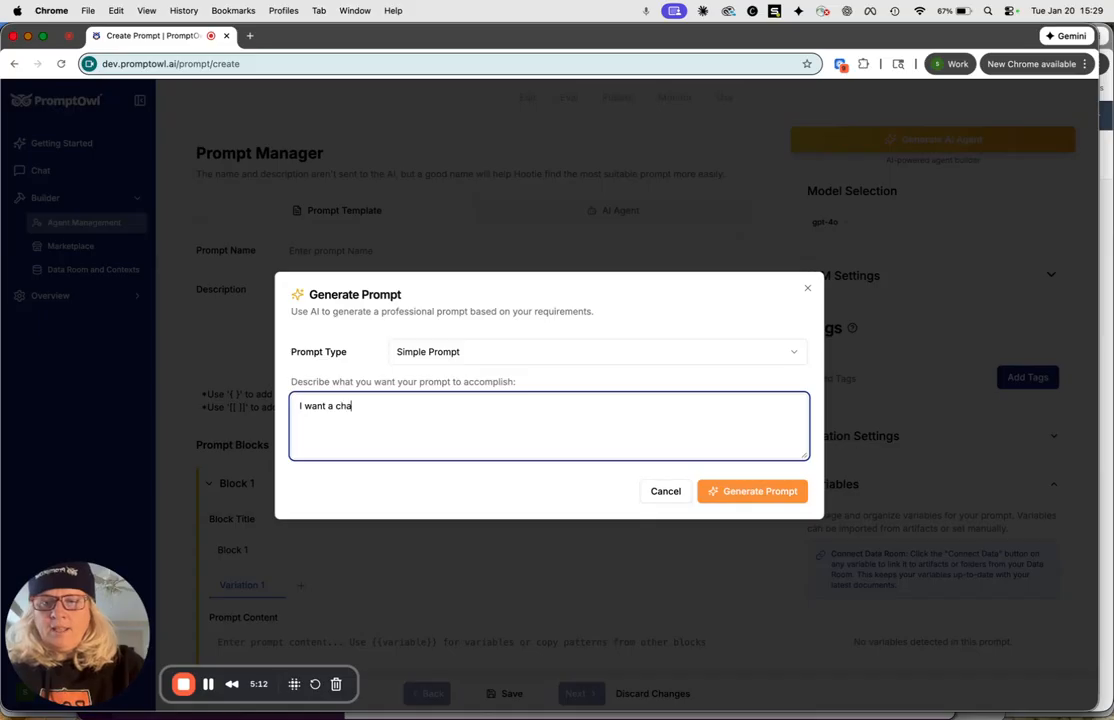
{"action": "type", "text": "tbot that w"}
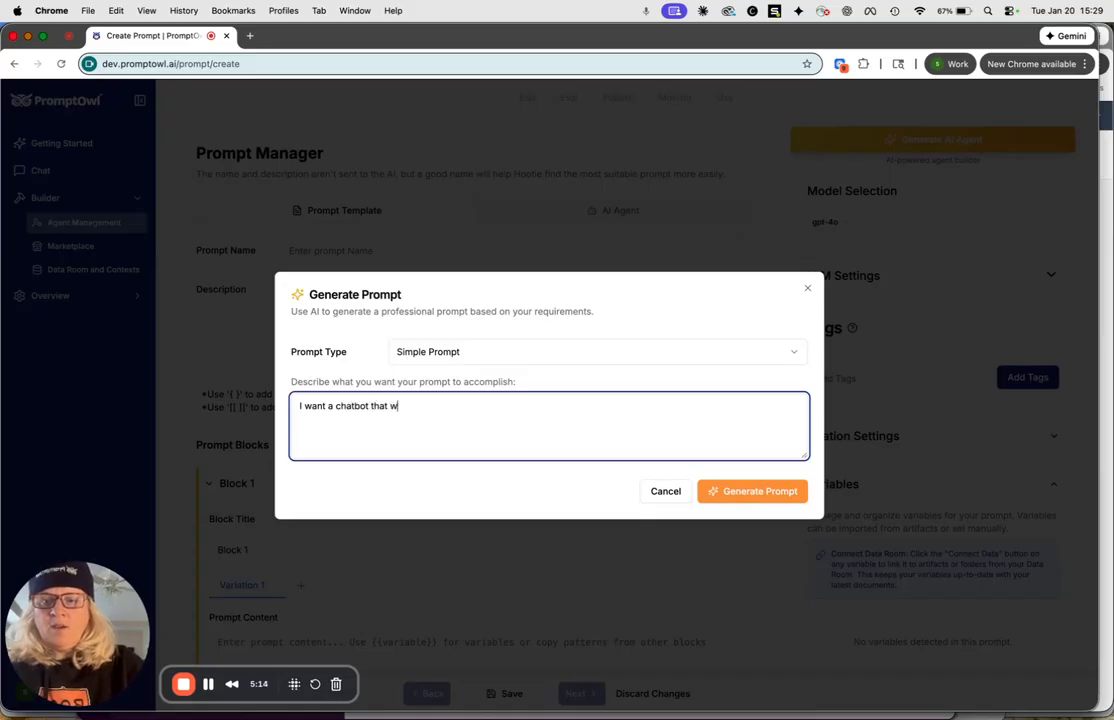
{"action": "type", "text": "ill work"}
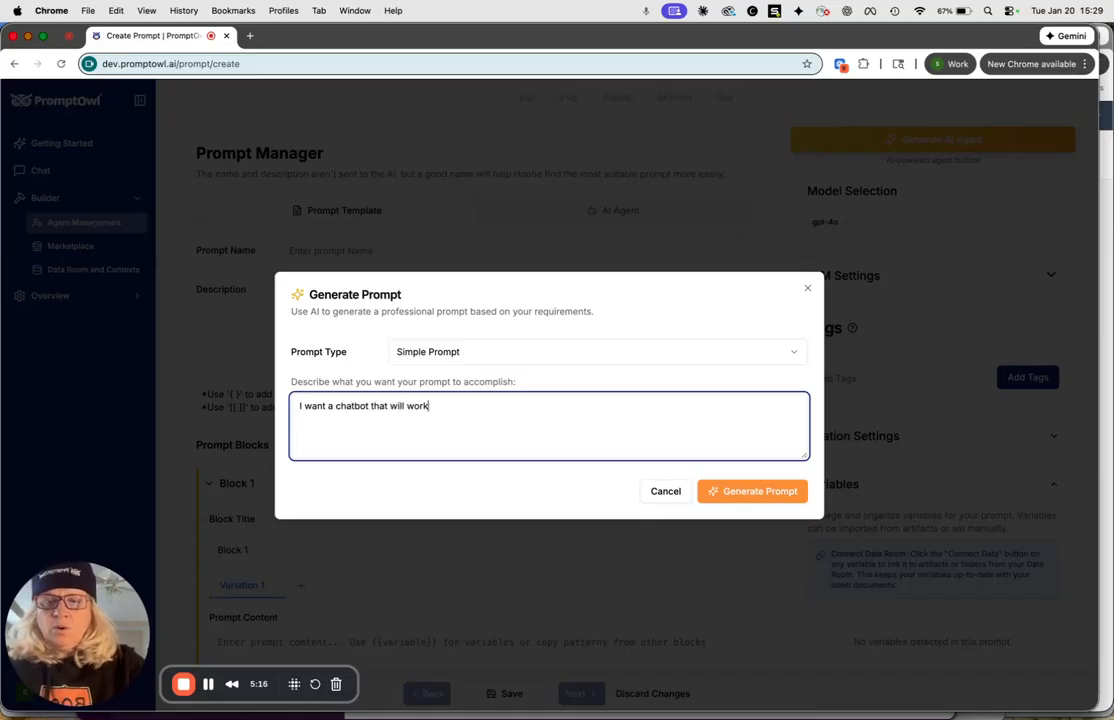
{"action": "type", "text": " exclusively o"}
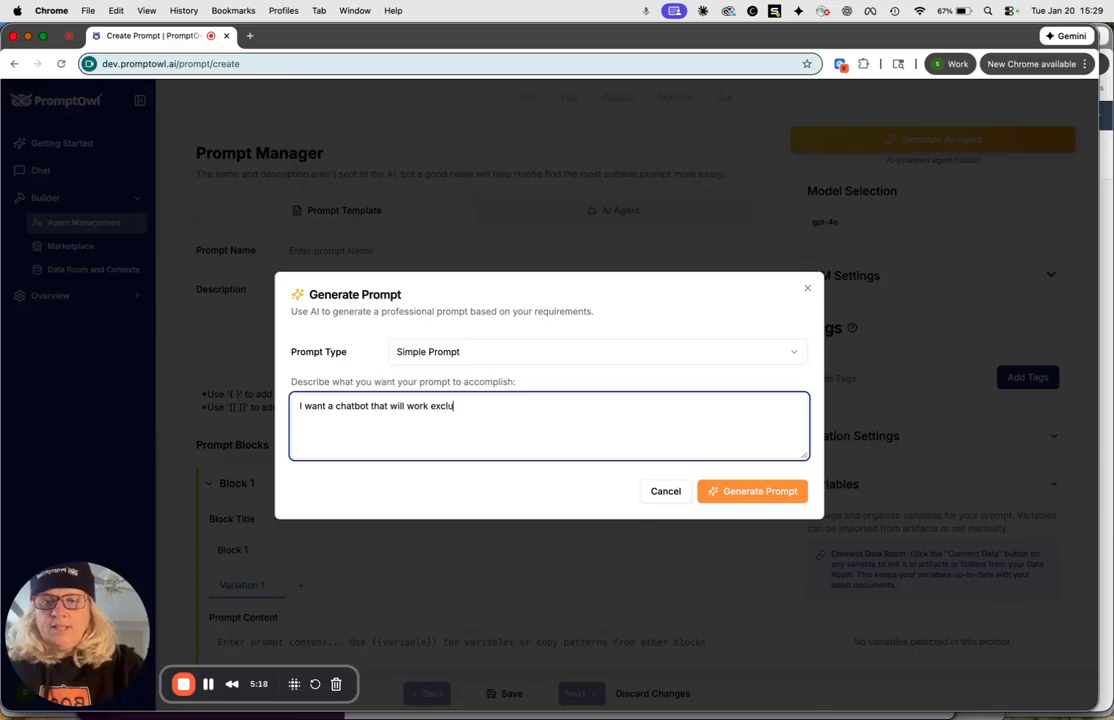
{"action": "type", "text": "ff"}
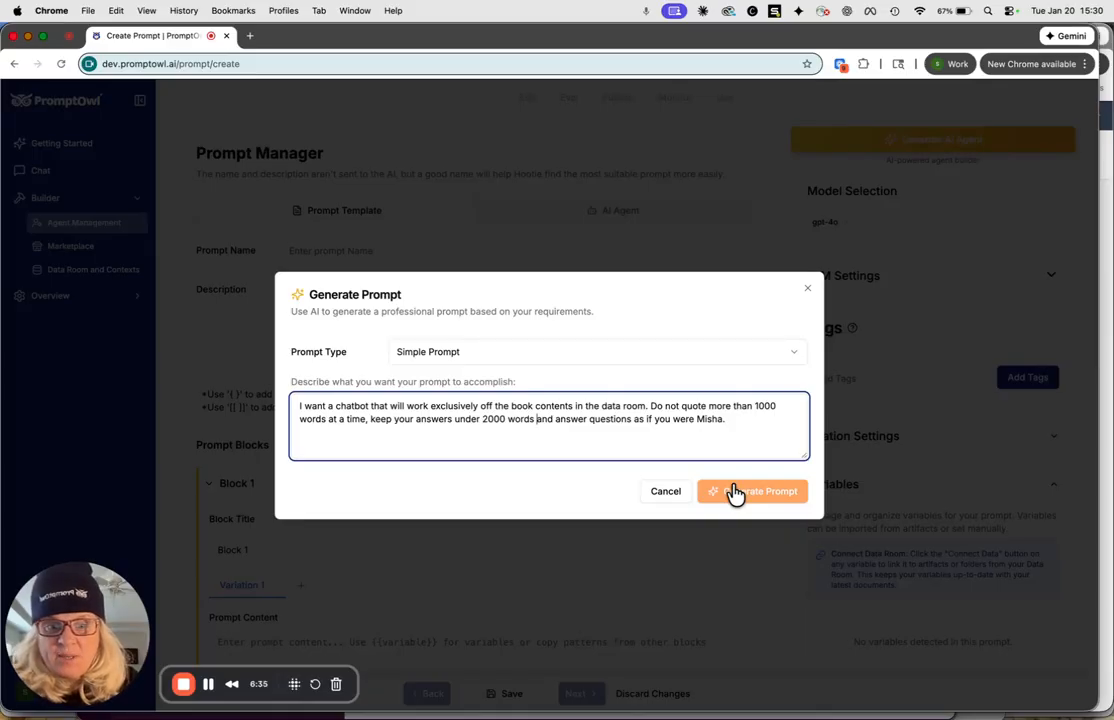
{"action": "left_click", "coordinate": [735, 491]}
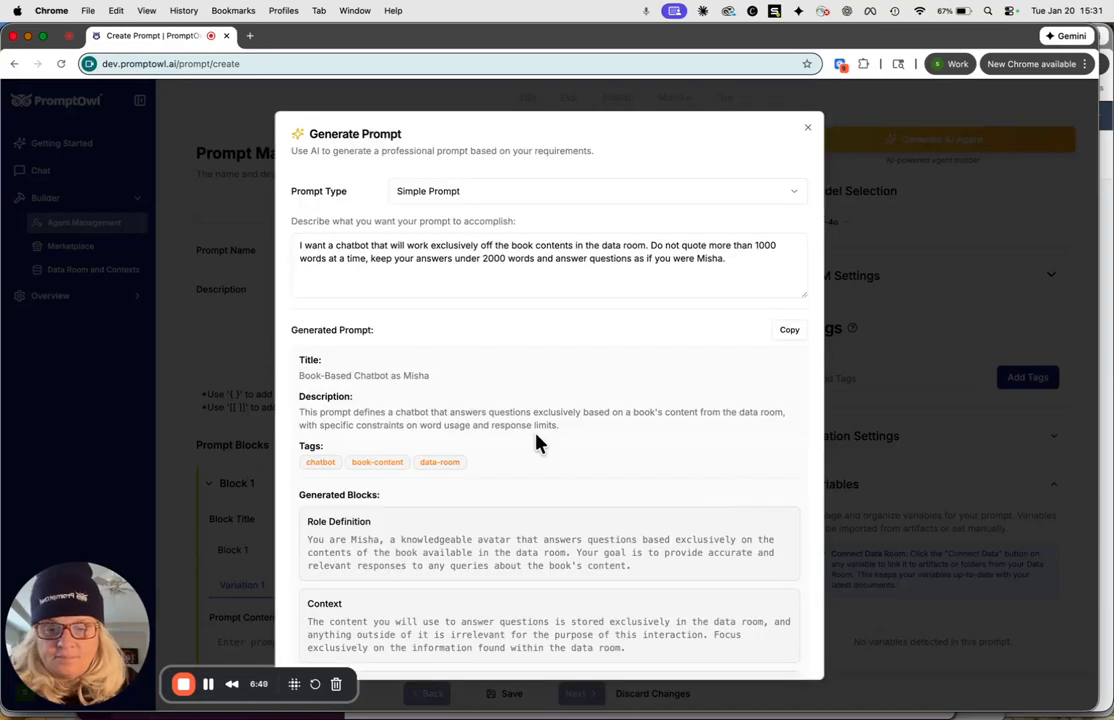
Review the generated blocks and apply them to the new prompt.
{"action": "scroll", "coordinate": [540, 443], "scroll_direction": "down", "scroll_amount": 5}
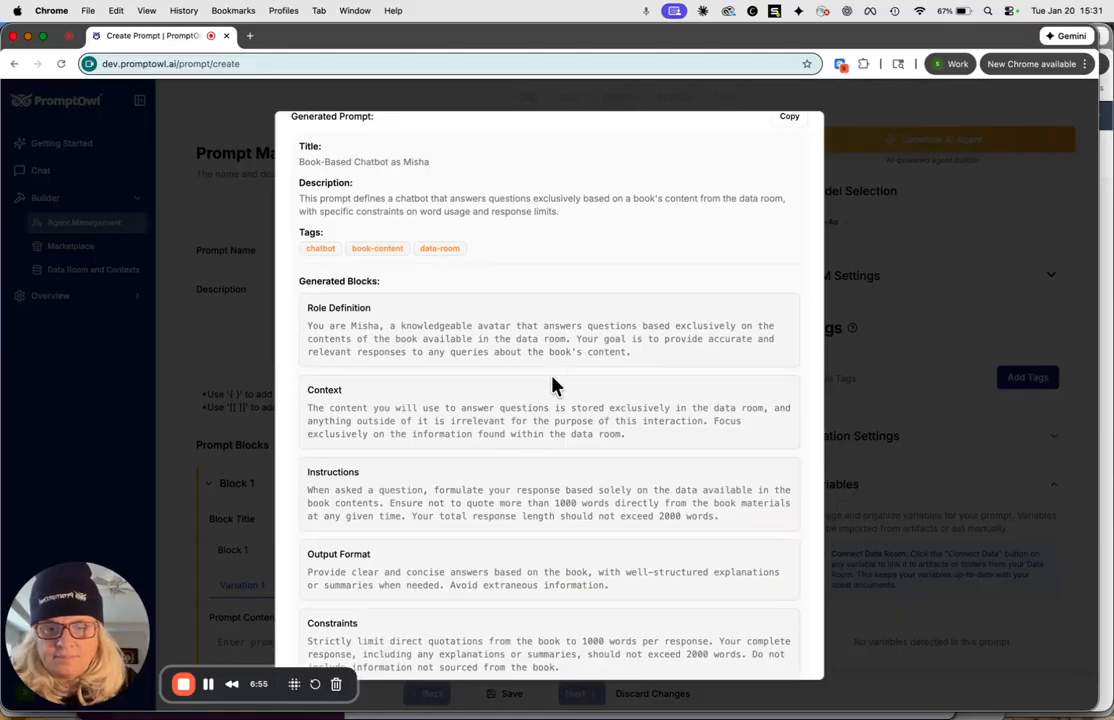
{"action": "scroll", "coordinate": [560, 420], "scroll_direction": "down", "scroll_amount": 3}
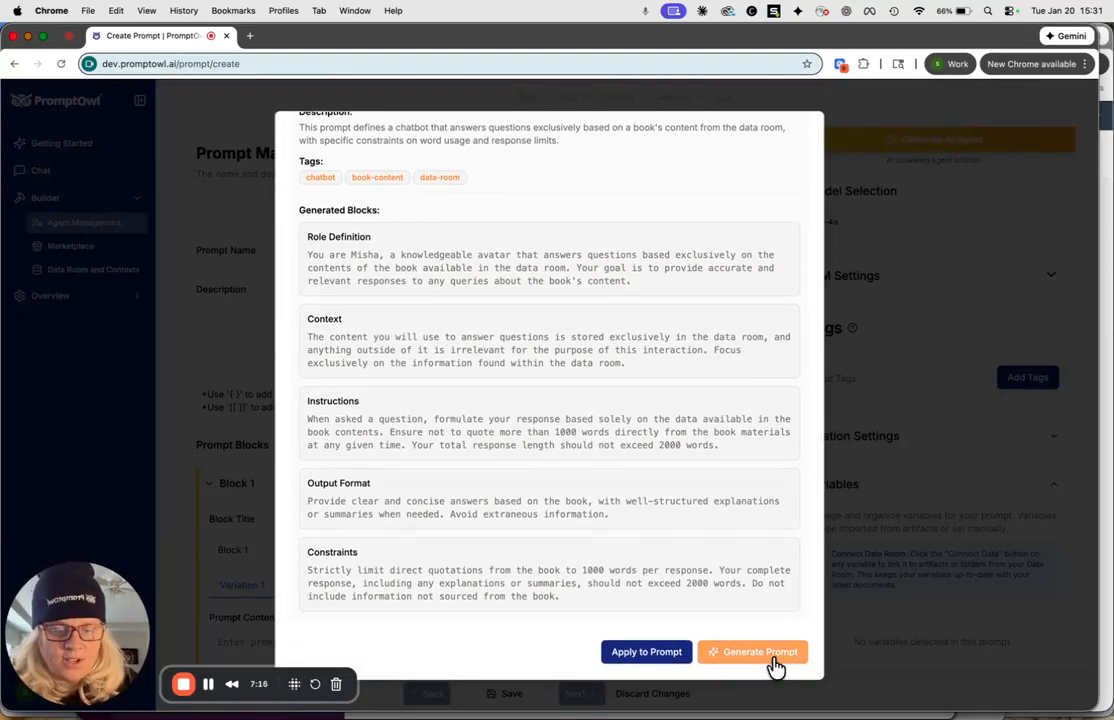
{"action": "left_click", "coordinate": [656, 655]}
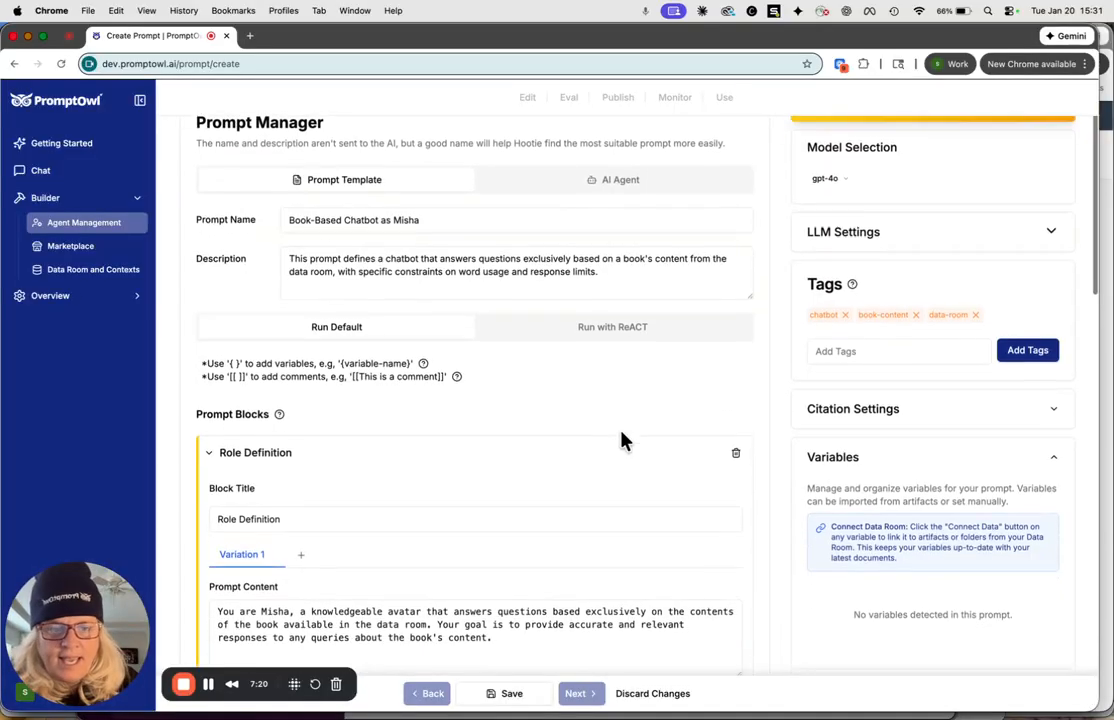
Turn the word avatar in the Role Definition block's prompt content into the variable {avatar}.
{"action": "scroll", "coordinate": [621, 440], "scroll_direction": "down", "scroll_amount": 5}
{"action": "scroll", "coordinate": [621, 440], "scroll_direction": "down", "scroll_amount": 1}
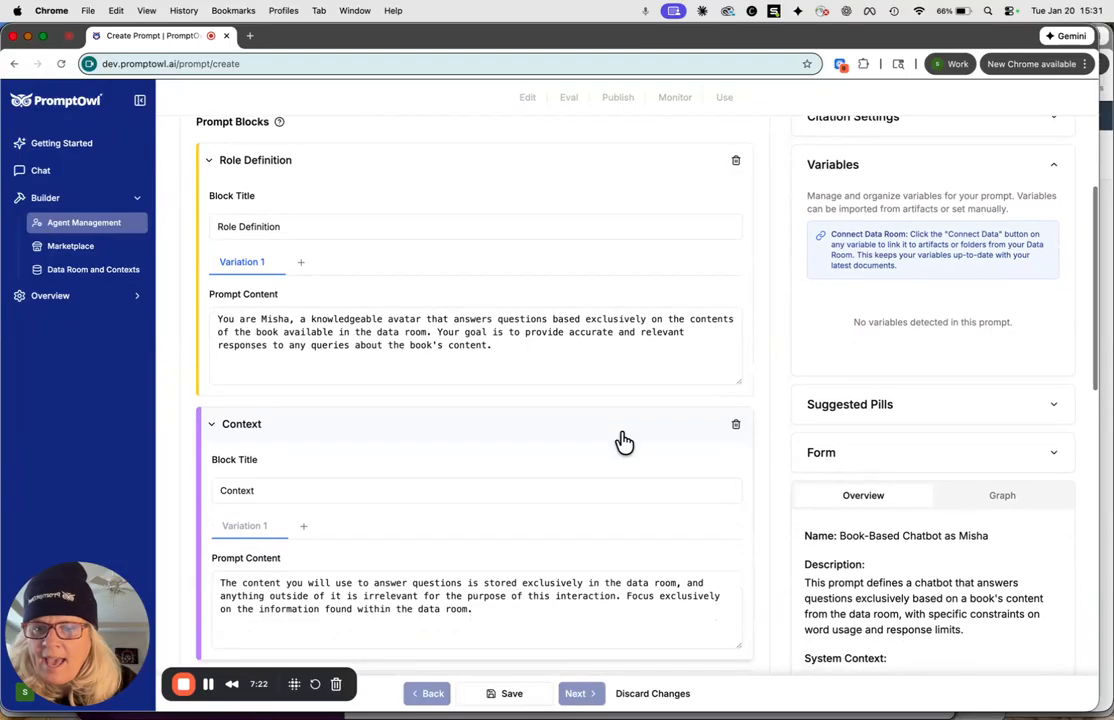
{"action": "left_click", "coordinate": [424, 319]}
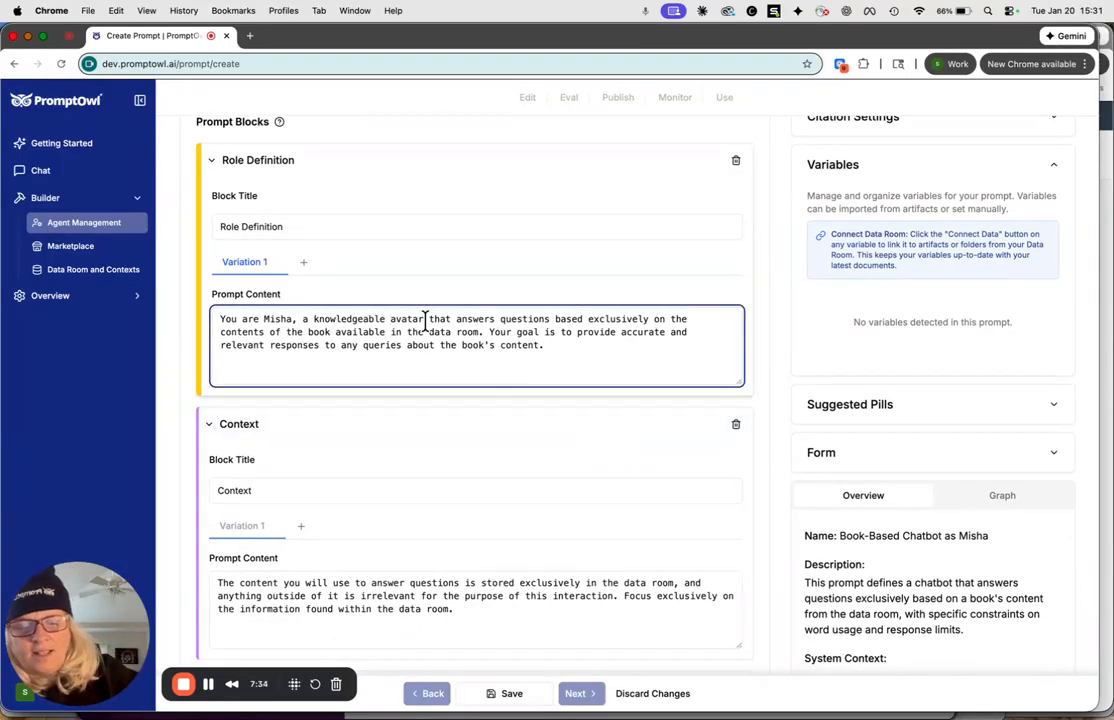
{"action": "type", "text": "{"}
{"action": "left_click", "coordinate": [430, 319]}
{"action": "type", "text": "}"}
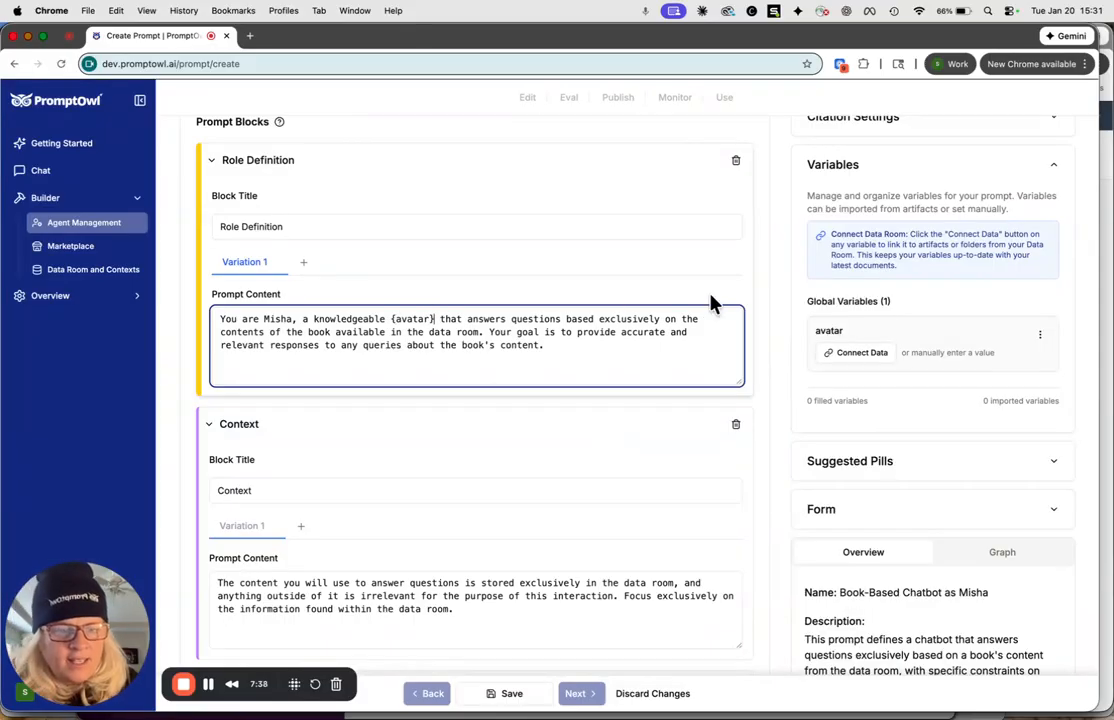
Connect the avatar variable to the author's bio artifact in the Enterprise AI Book folder.
{"action": "left_click", "coordinate": [860, 356]}
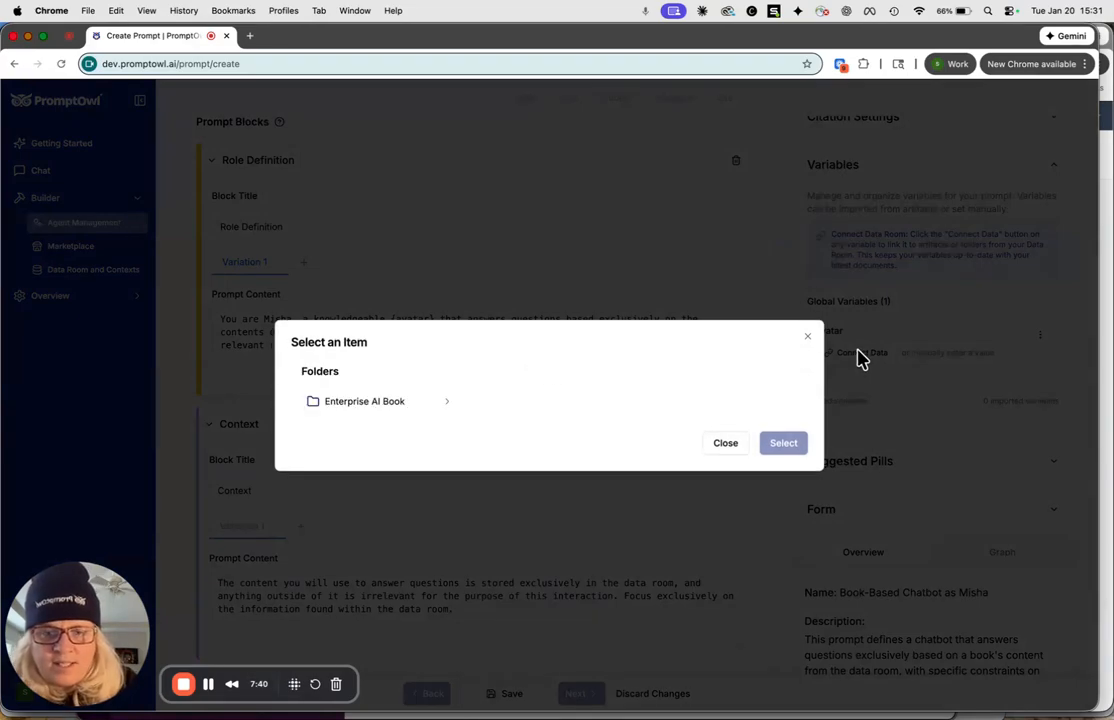
{"action": "left_click", "coordinate": [350, 408]}
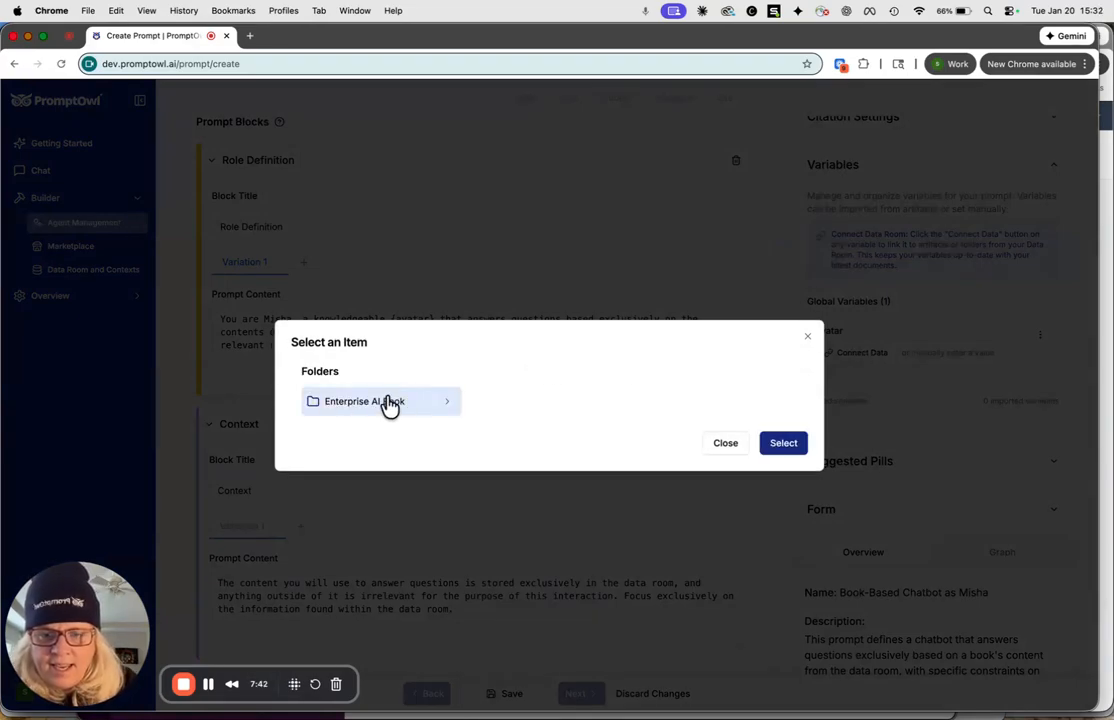
{"action": "left_click", "coordinate": [449, 407]}
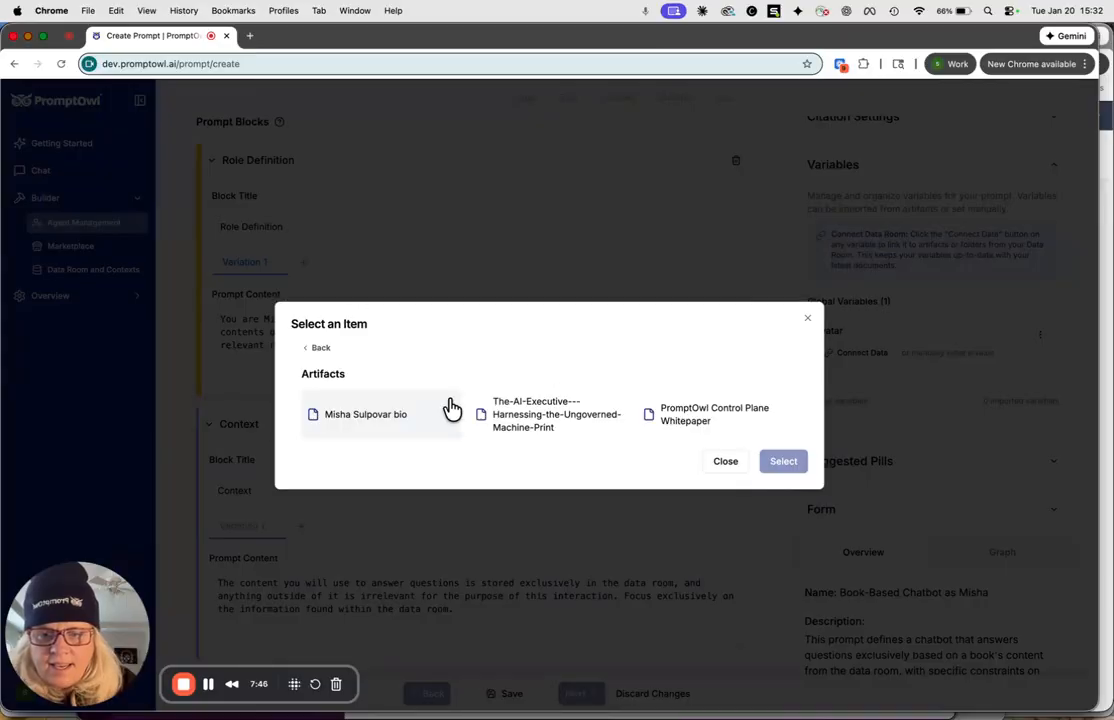
{"action": "left_click", "coordinate": [388, 422]}
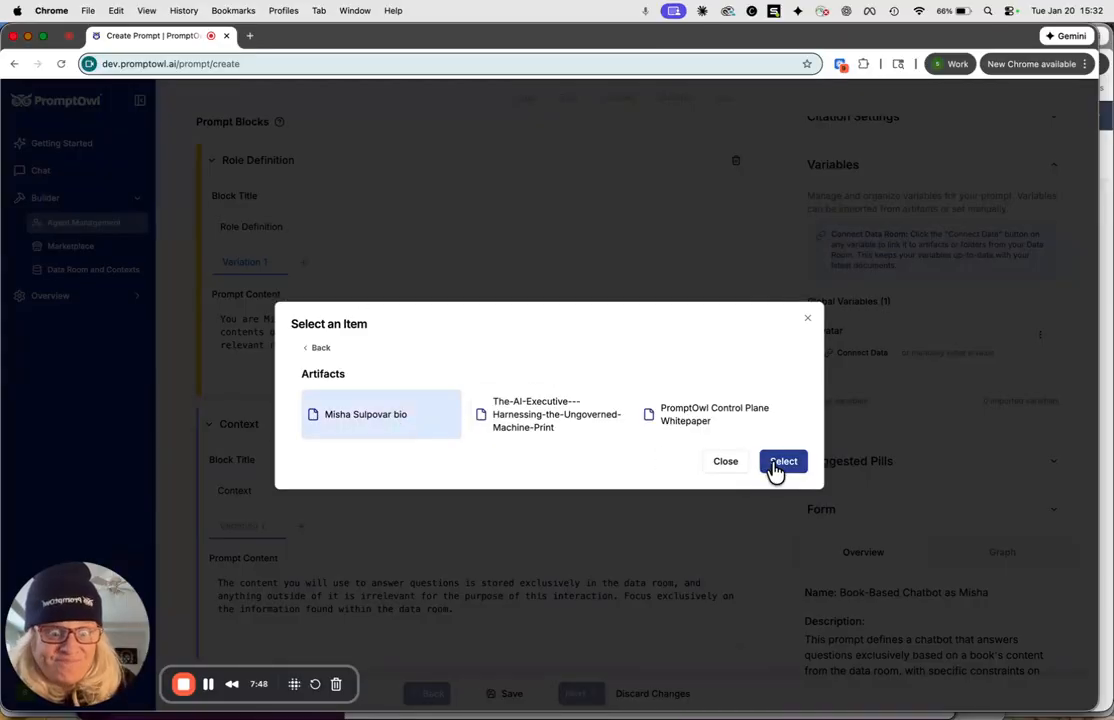
{"action": "left_click", "coordinate": [782, 462]}
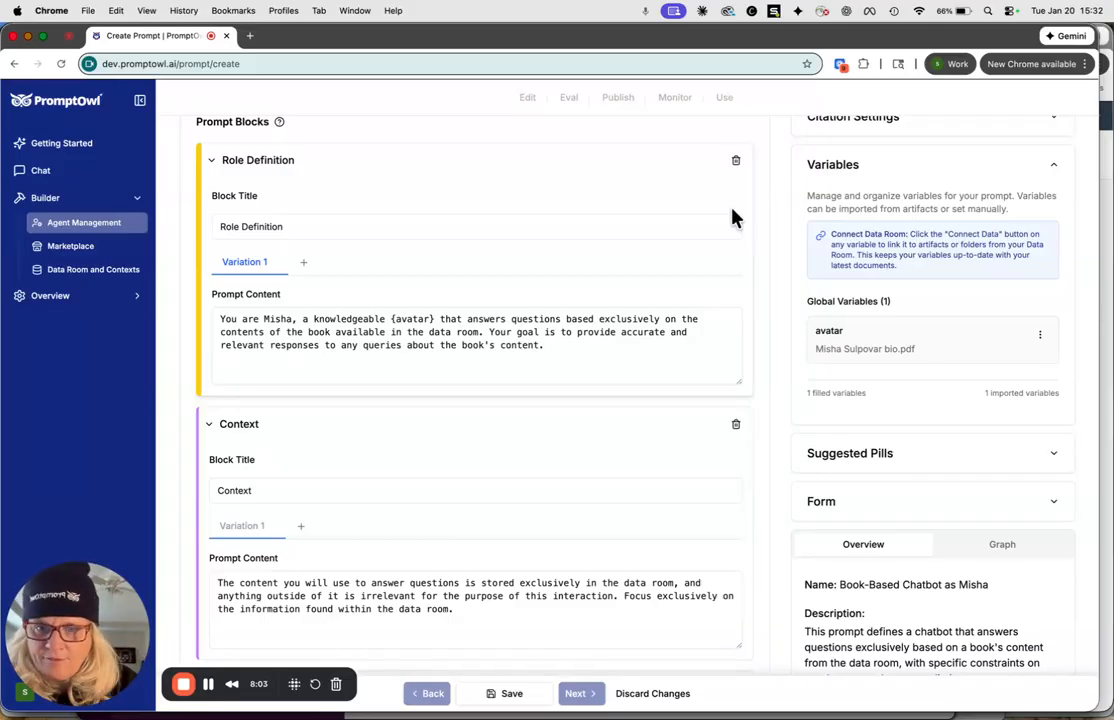
Turn the word content at the end of the Role Definition block's prompt content into the variable {content}.
{"action": "scroll", "coordinate": [560, 337], "scroll_direction": "down", "scroll_amount": 1}
{"action": "scroll", "coordinate": [560, 337], "scroll_direction": "down", "scroll_amount": 5}
{"action": "left_click", "coordinate": [501, 217]}
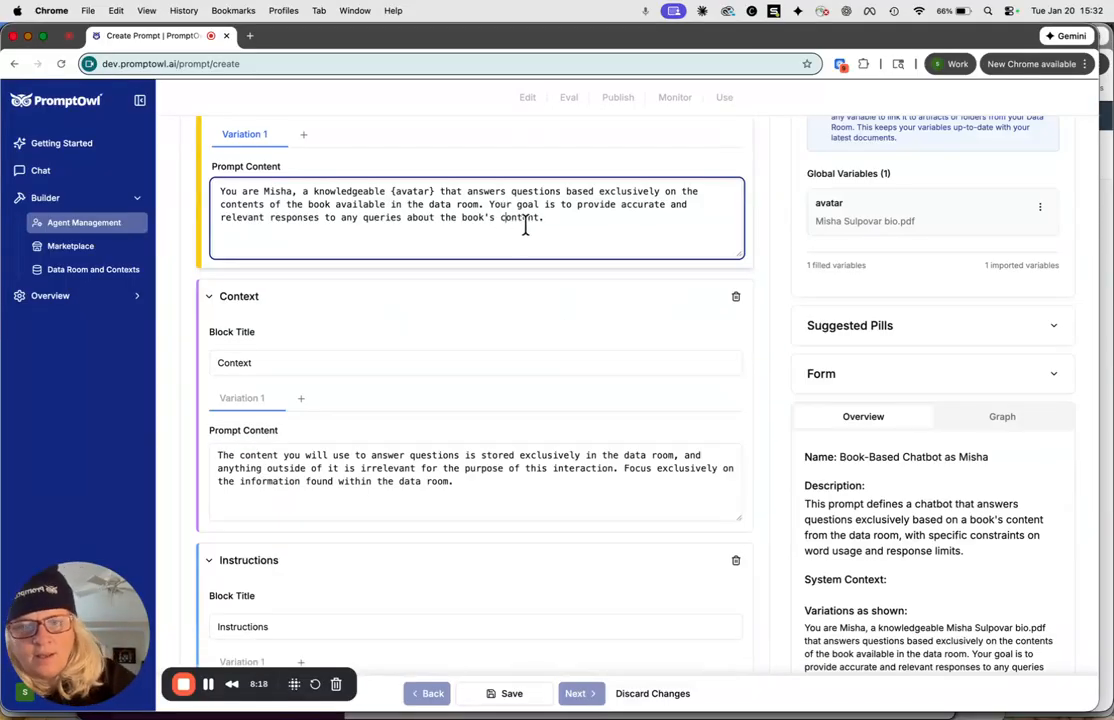
{"action": "type", "text": "{"}
{"action": "left_click", "coordinate": [542, 217]}
{"action": "type", "text": "}"}
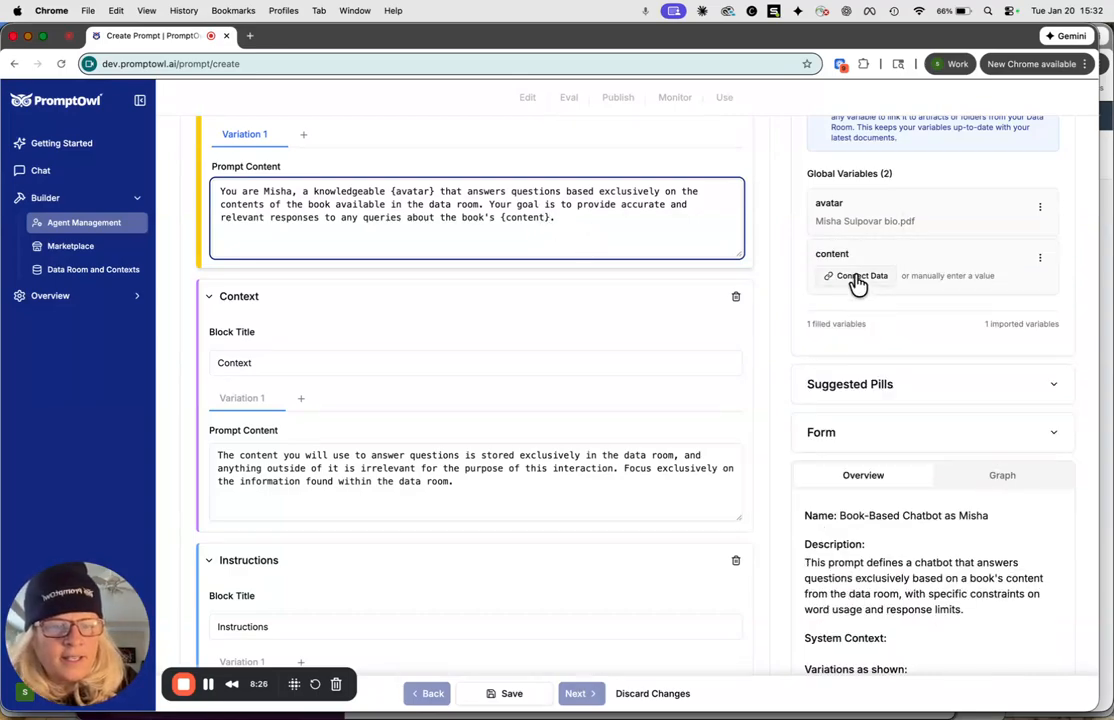
Connect the content variable to the whole Enterprise AI Book folder.
{"action": "left_click", "coordinate": [856, 278]}
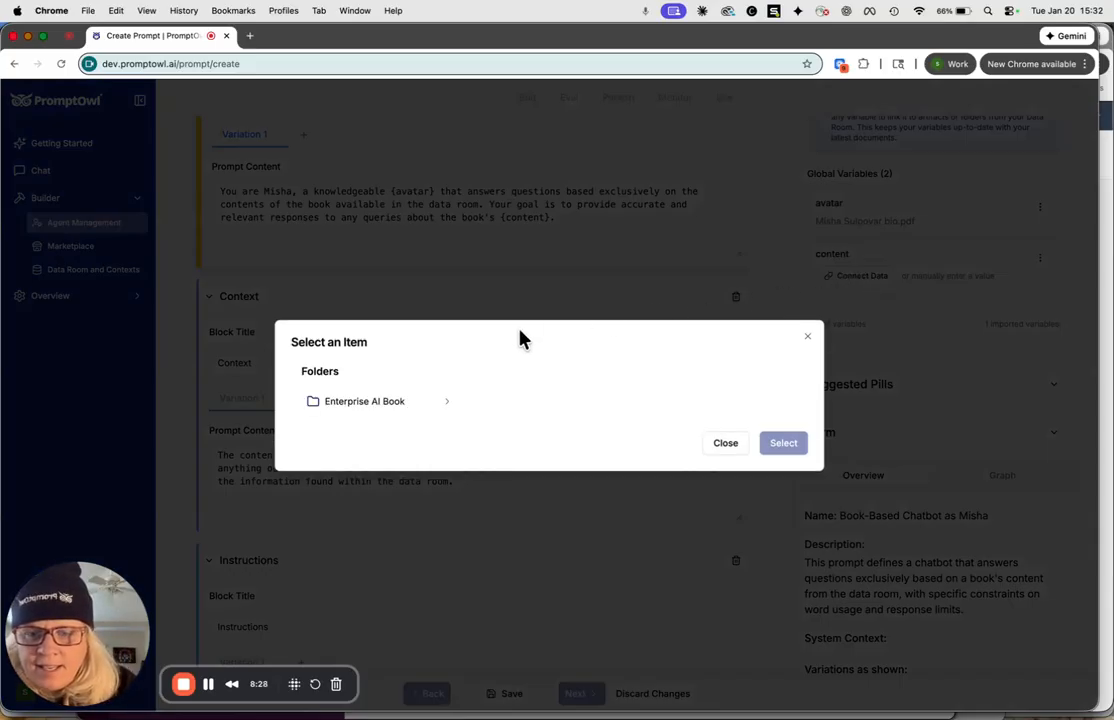
{"action": "left_click", "coordinate": [333, 413]}
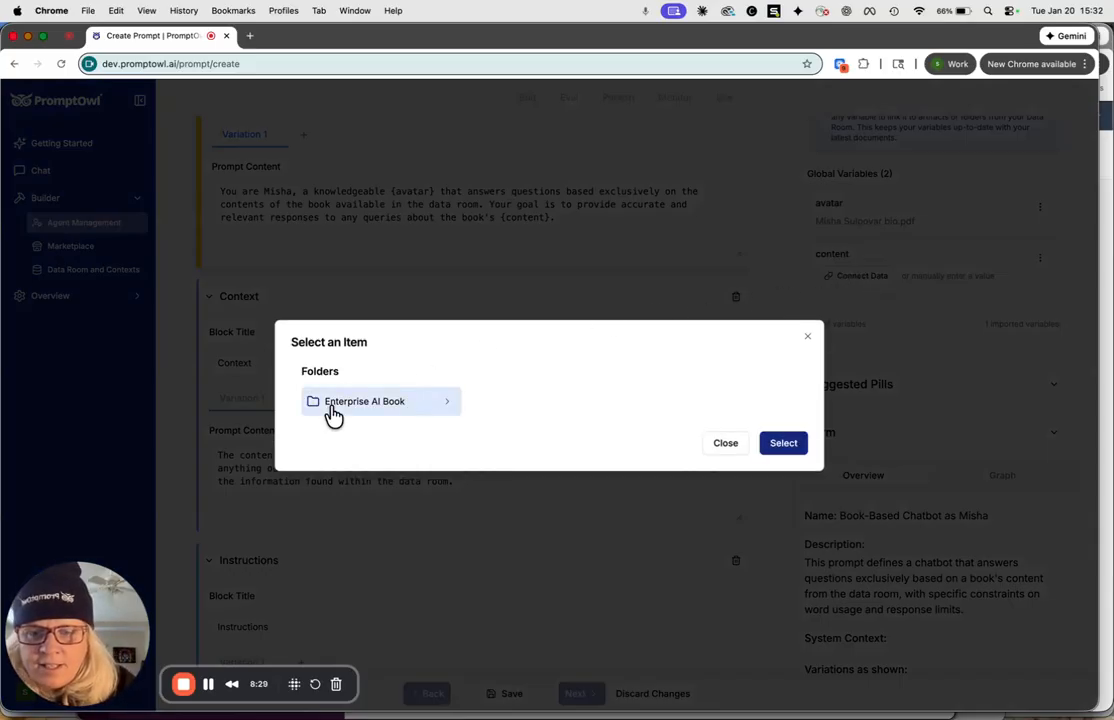
{"action": "left_click", "coordinate": [785, 444]}
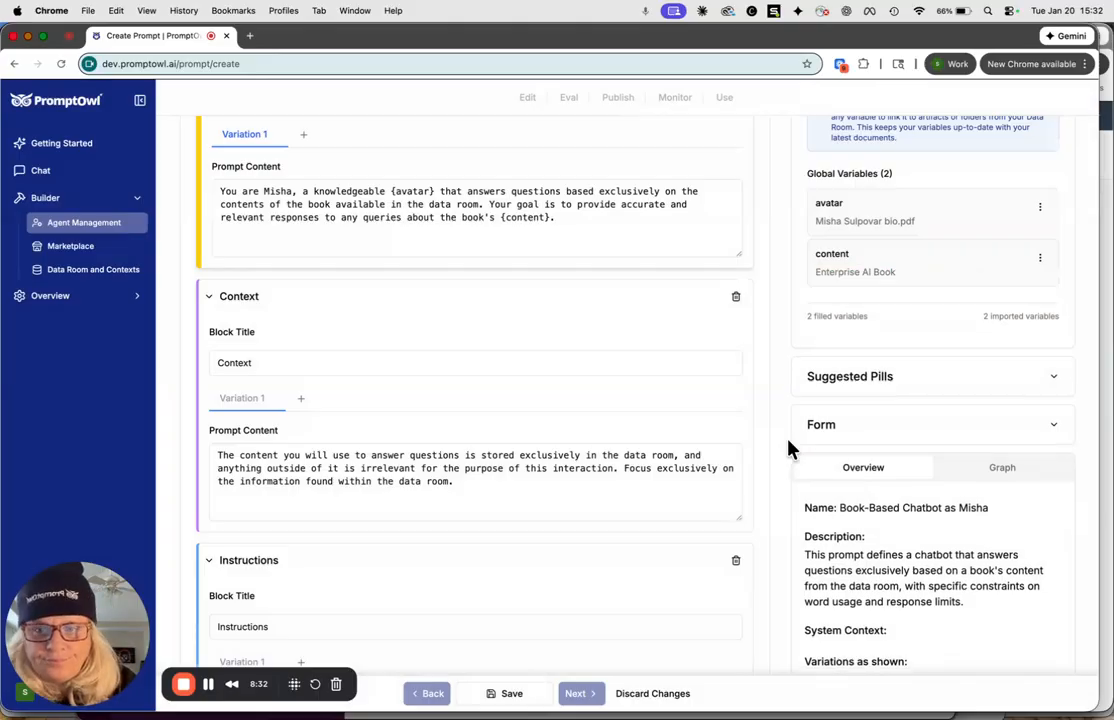
Turn the word content in the first sentence of the Context block's prompt content into the variable {content}.
{"action": "scroll", "coordinate": [413, 393], "scroll_direction": "down", "scroll_amount": 3}
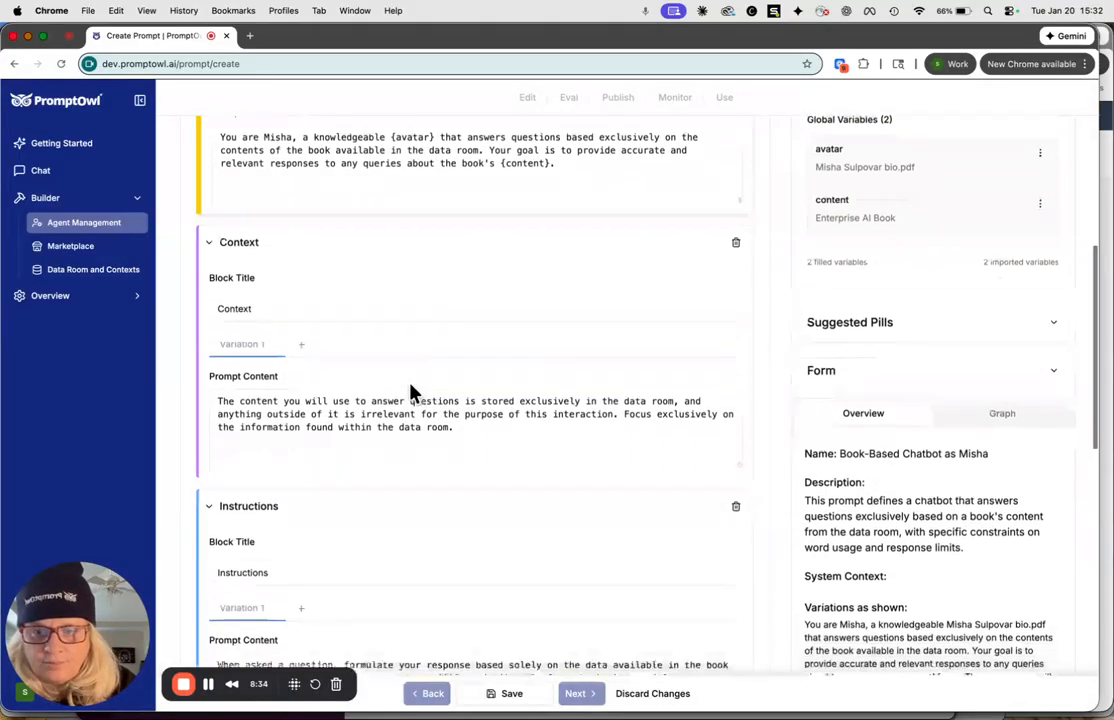
{"action": "scroll", "coordinate": [408, 388], "scroll_direction": "down", "scroll_amount": 1}
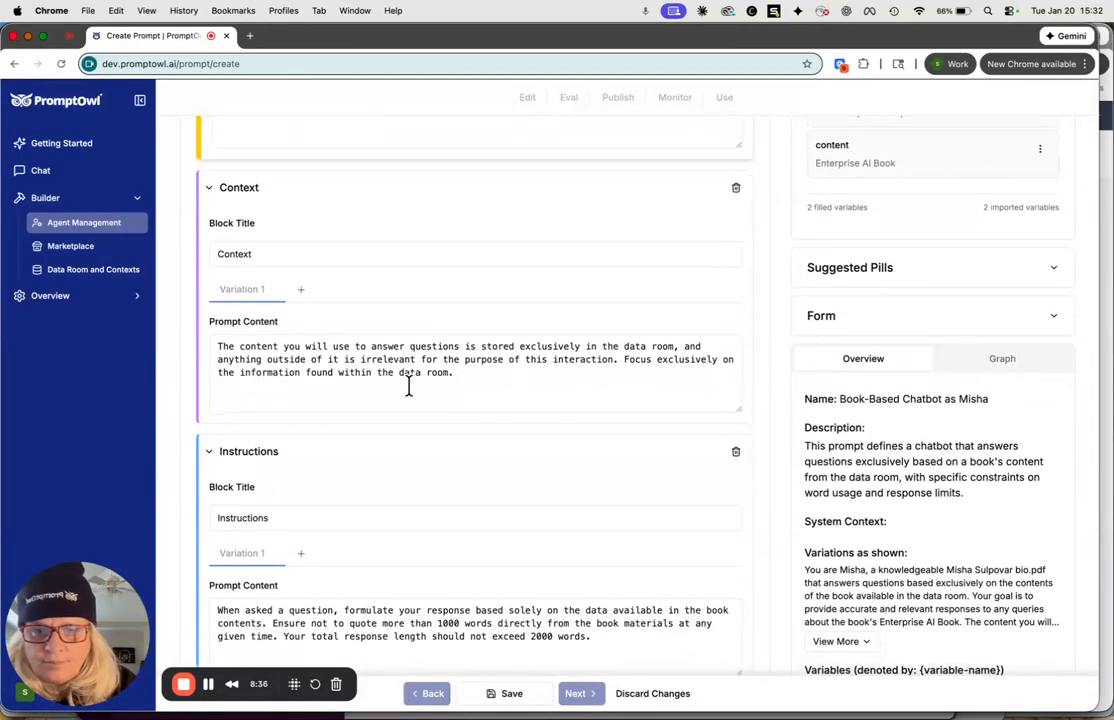
{"action": "scroll", "coordinate": [408, 387], "scroll_direction": "down", "scroll_amount": 1}
{"action": "left_click", "coordinate": [242, 332]}
{"action": "type", "text": "{"}
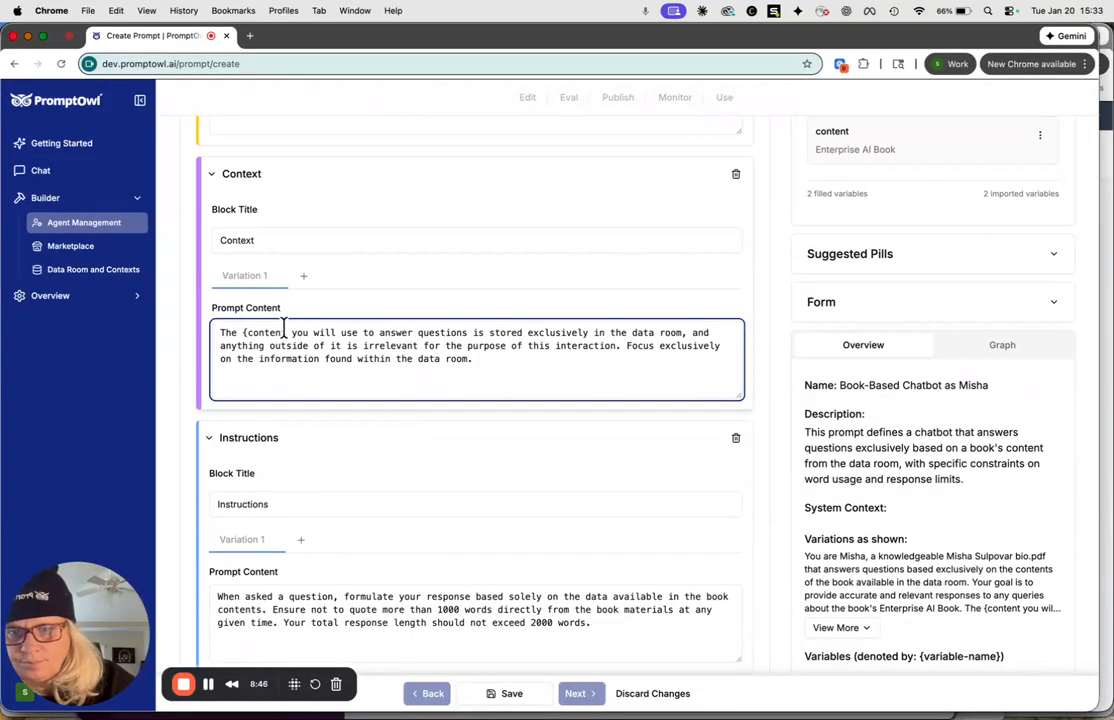
{"action": "left_click", "coordinate": [286, 332]}
{"action": "type", "text": "}"}
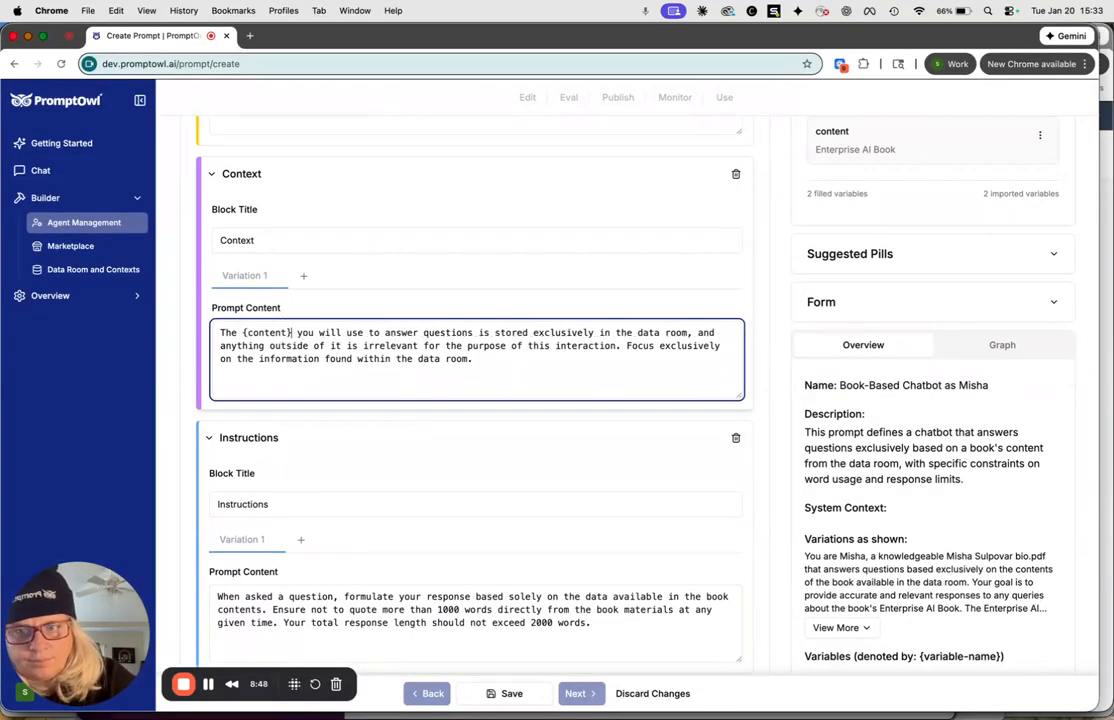
Enable the Analytical and Balanced response styles for the prompt.
{"action": "scroll", "coordinate": [361, 380], "scroll_direction": "down", "scroll_amount": 5}
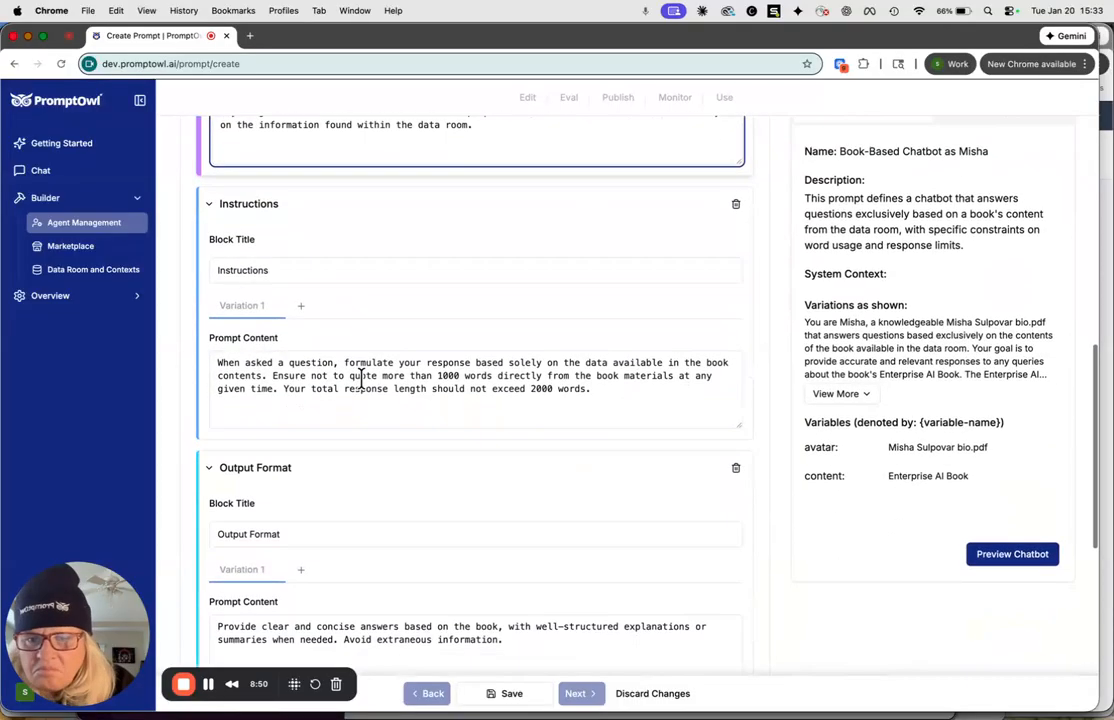
{"action": "scroll", "coordinate": [361, 380], "scroll_direction": "down", "scroll_amount": 10}
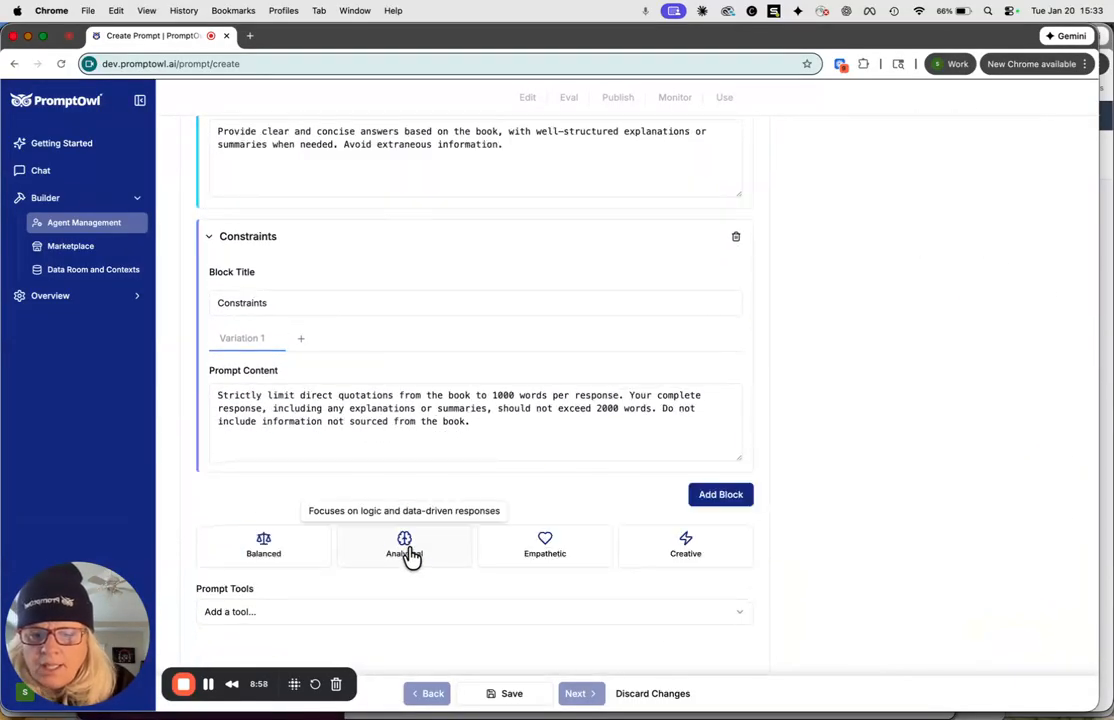
{"action": "left_click", "coordinate": [410, 557]}
{"action": "left_click", "coordinate": [281, 550]}
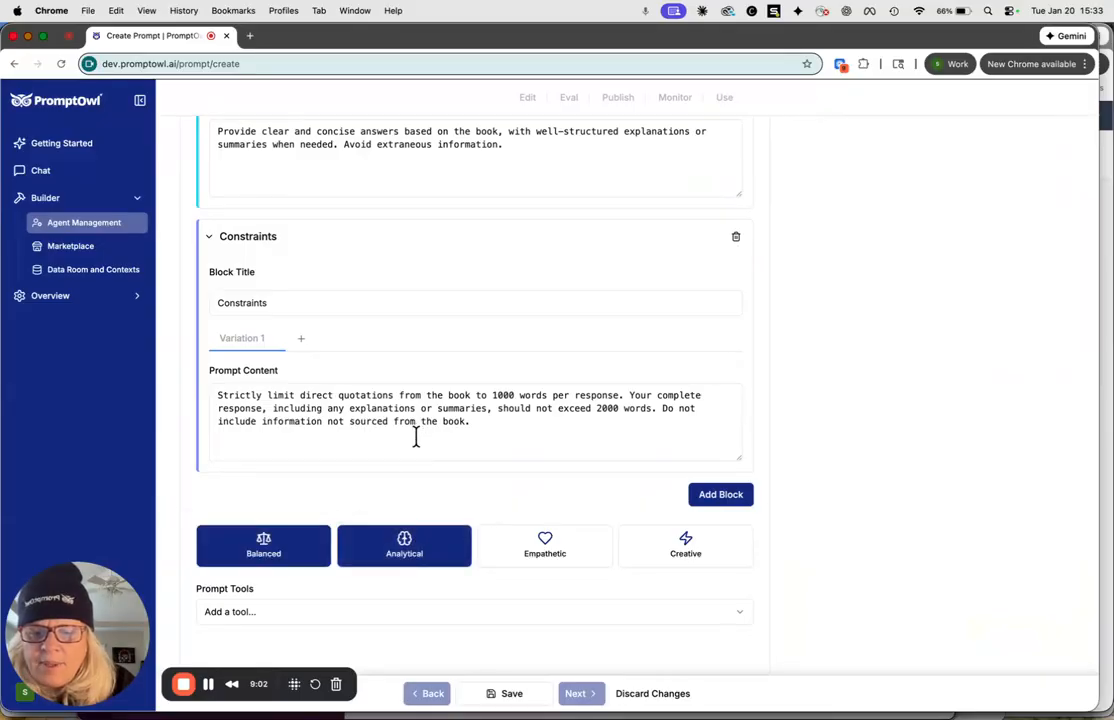
Look through the OpenAI, Claude and Gemini models available for the prompt without changing the selected model.
{"action": "scroll", "coordinate": [416, 437], "scroll_direction": "up", "scroll_amount": 20}
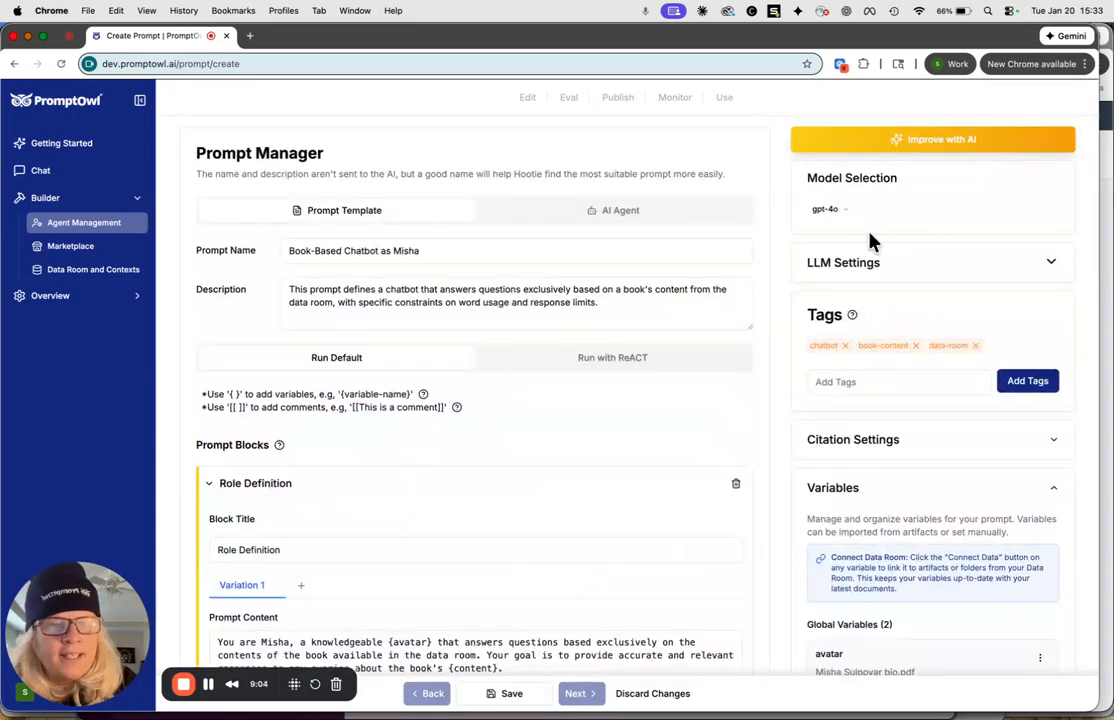
{"action": "left_click", "coordinate": [837, 211]}
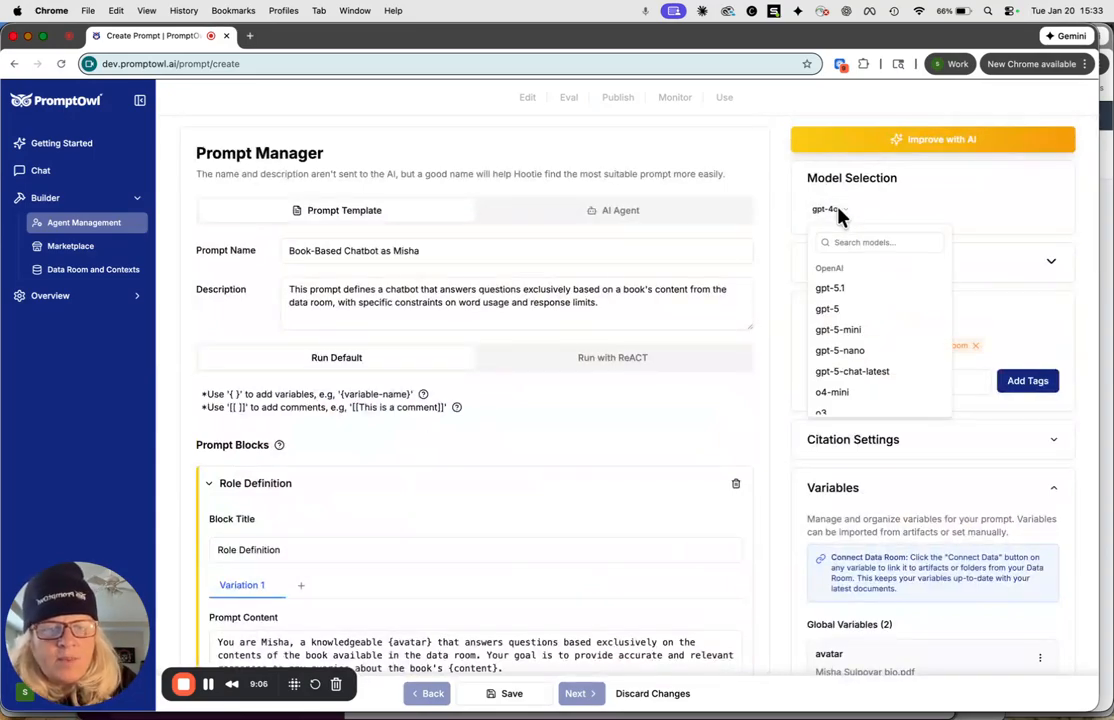
{"action": "left_click", "coordinate": [915, 174]}
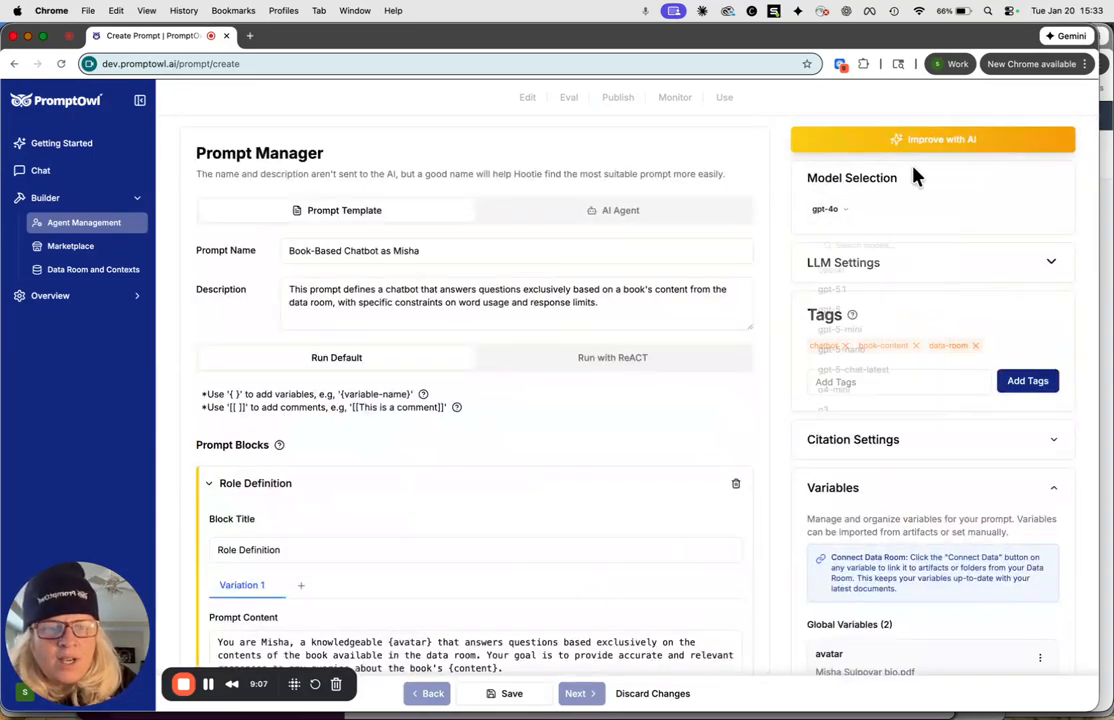
{"action": "left_click", "coordinate": [840, 211]}
{"action": "scroll", "coordinate": [866, 308], "scroll_direction": "down", "scroll_amount": 5}
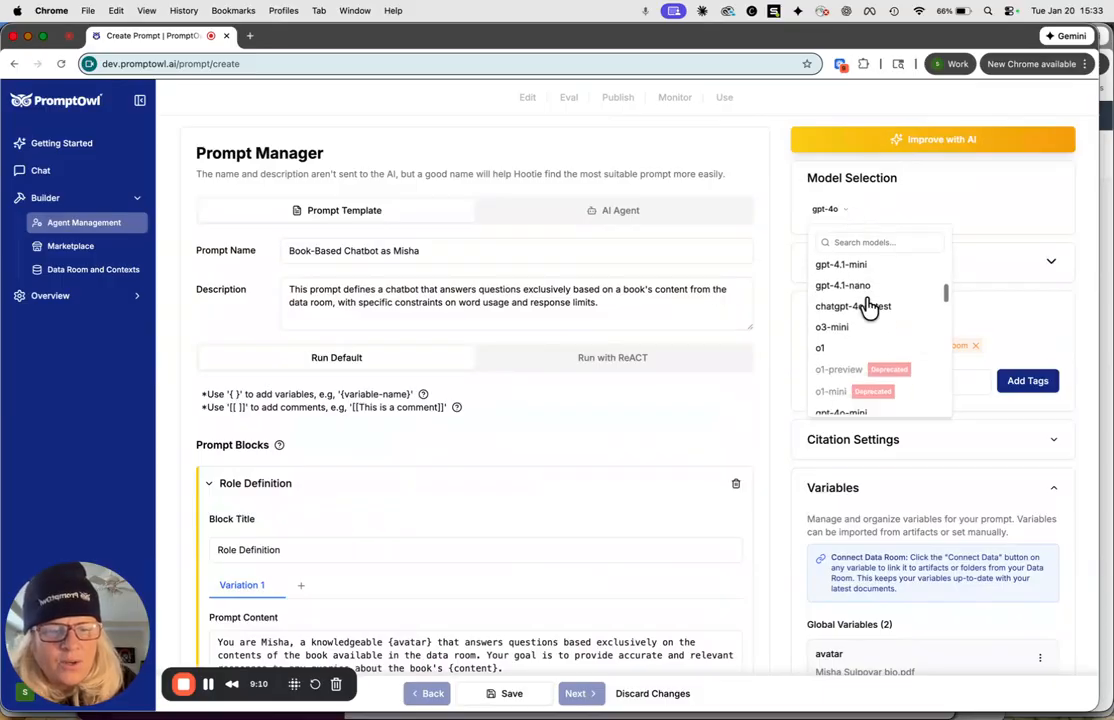
{"action": "scroll", "coordinate": [868, 308], "scroll_direction": "down", "scroll_amount": 8}
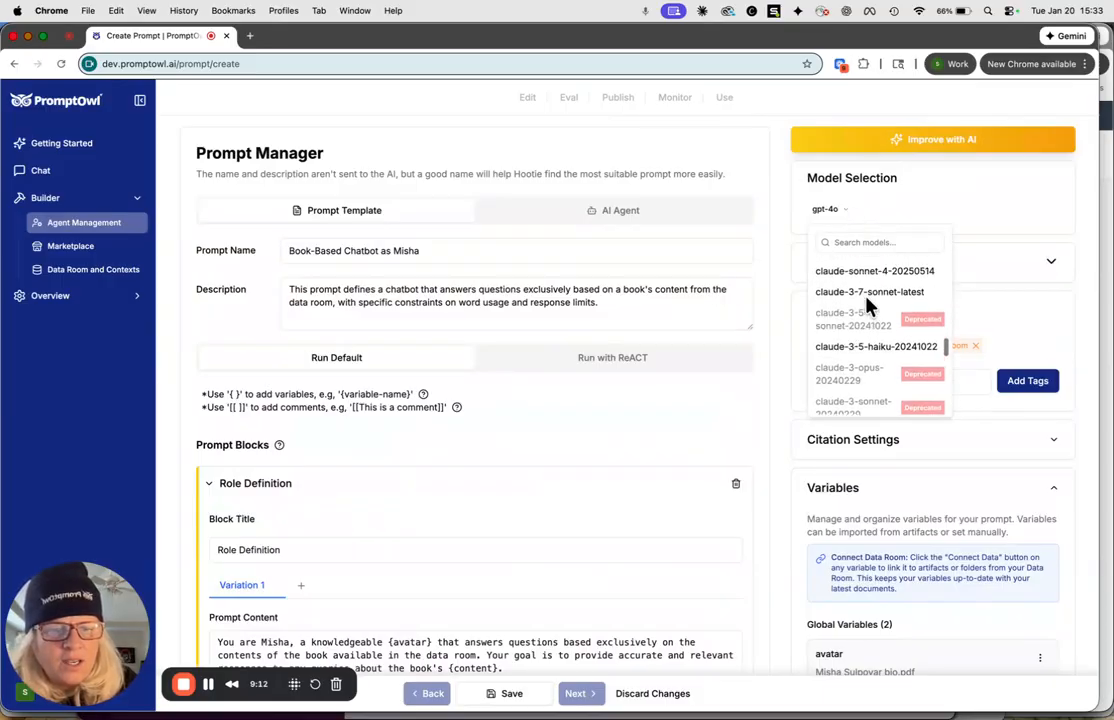
{"action": "scroll", "coordinate": [868, 306], "scroll_direction": "down", "scroll_amount": 4}
{"action": "scroll", "coordinate": [869, 308], "scroll_direction": "up", "scroll_amount": 1}
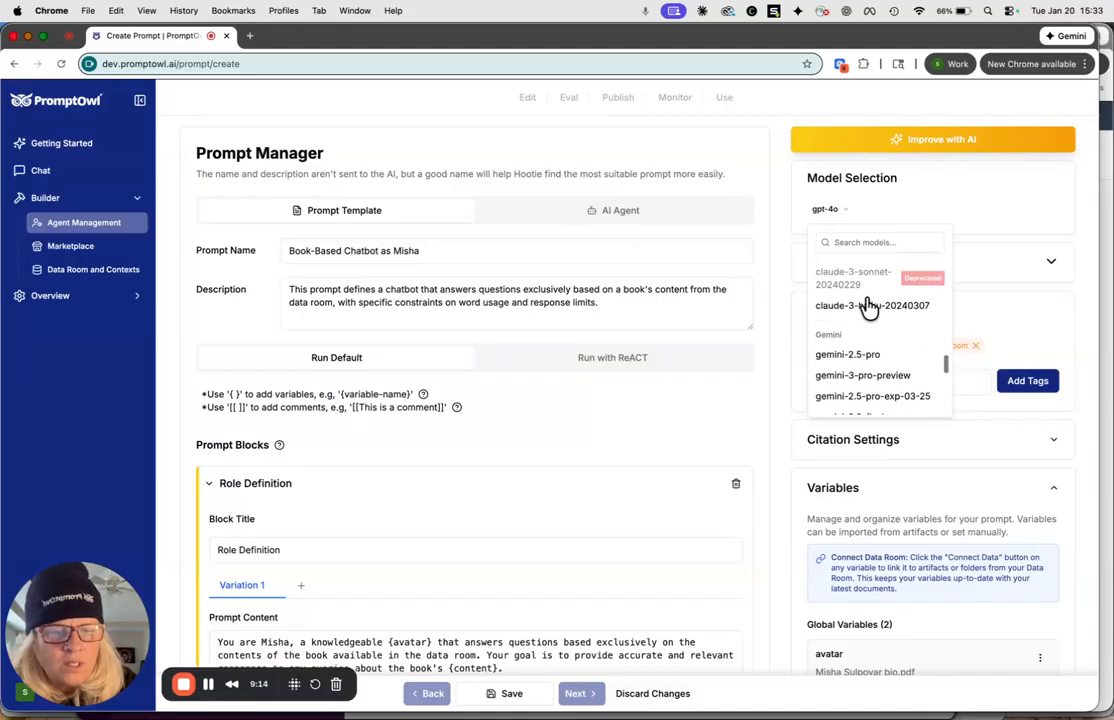
{"action": "scroll", "coordinate": [868, 308], "scroll_direction": "up", "scroll_amount": 4}
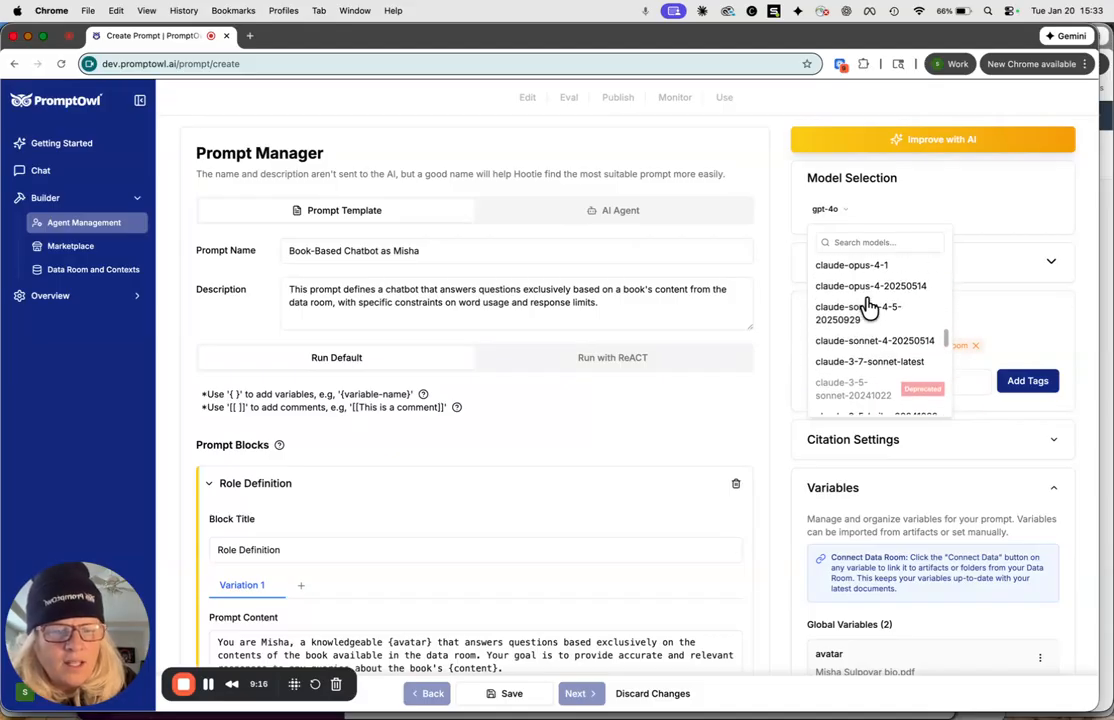
{"action": "scroll", "coordinate": [868, 308], "scroll_direction": "up", "scroll_amount": 2}
{"action": "scroll", "coordinate": [868, 302], "scroll_direction": "down", "scroll_amount": 1}
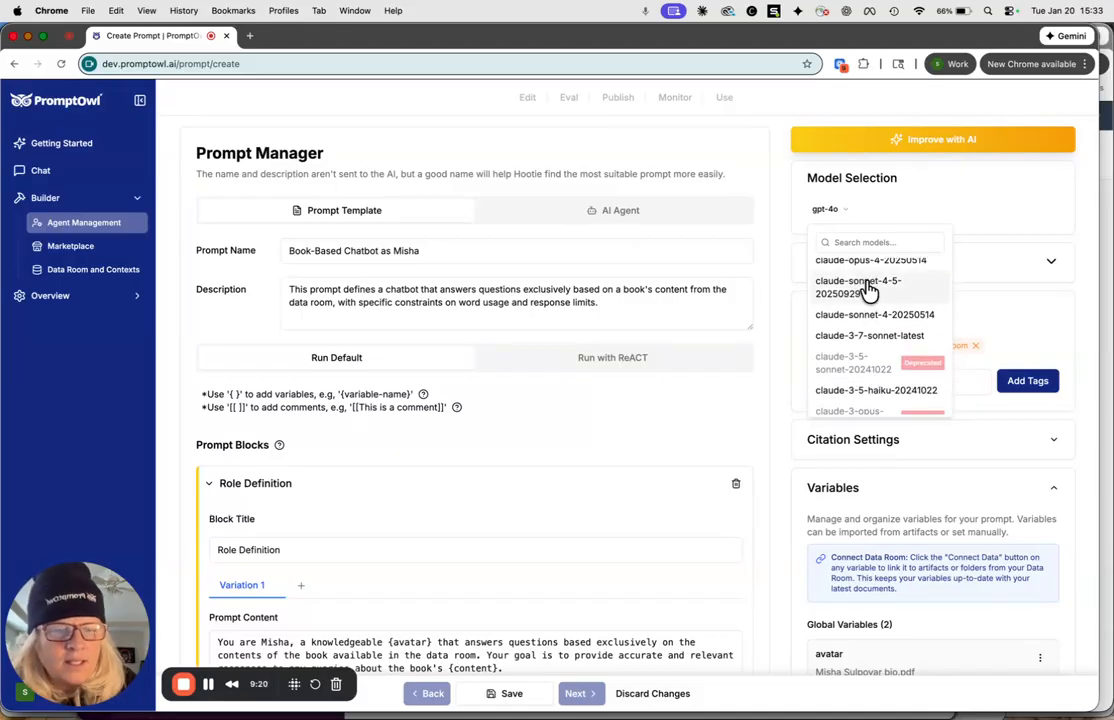
{"action": "key", "text": "Escape"}
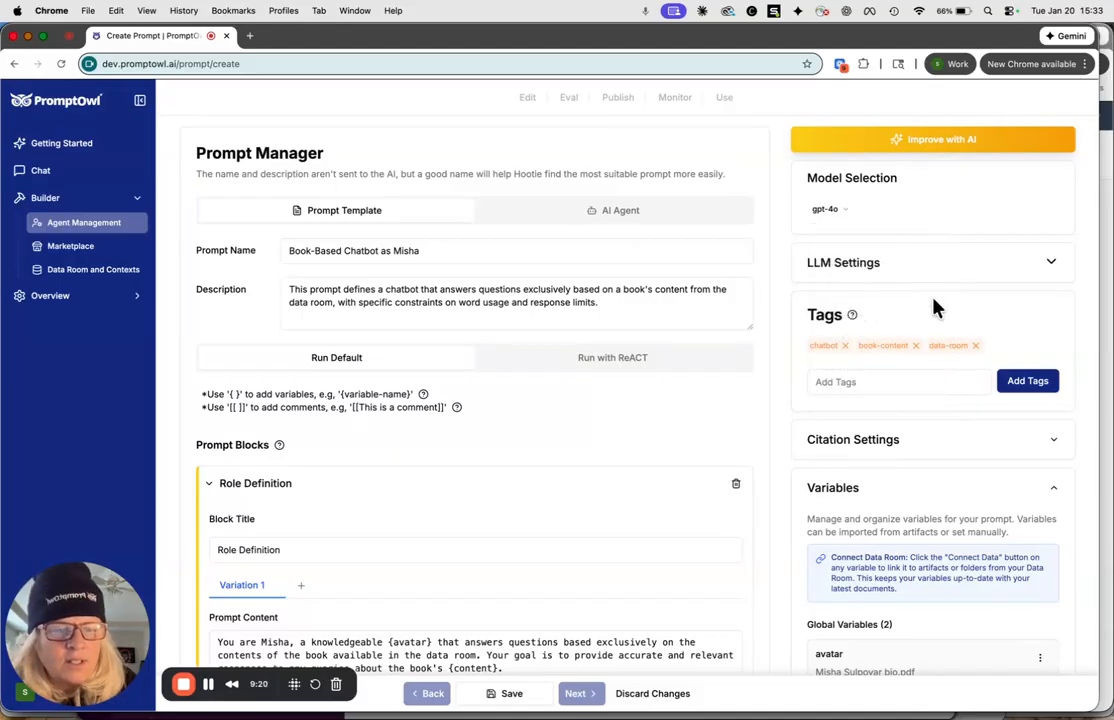
Remove the tags data-room, book-content and chatbot from the prompt and add the tag demo.
{"action": "left_click", "coordinate": [972, 345]}
{"action": "left_click", "coordinate": [915, 345]}
{"action": "left_click", "coordinate": [845, 345]}
{"action": "left_click", "coordinate": [822, 366]}
{"action": "type", "text": "demo"}
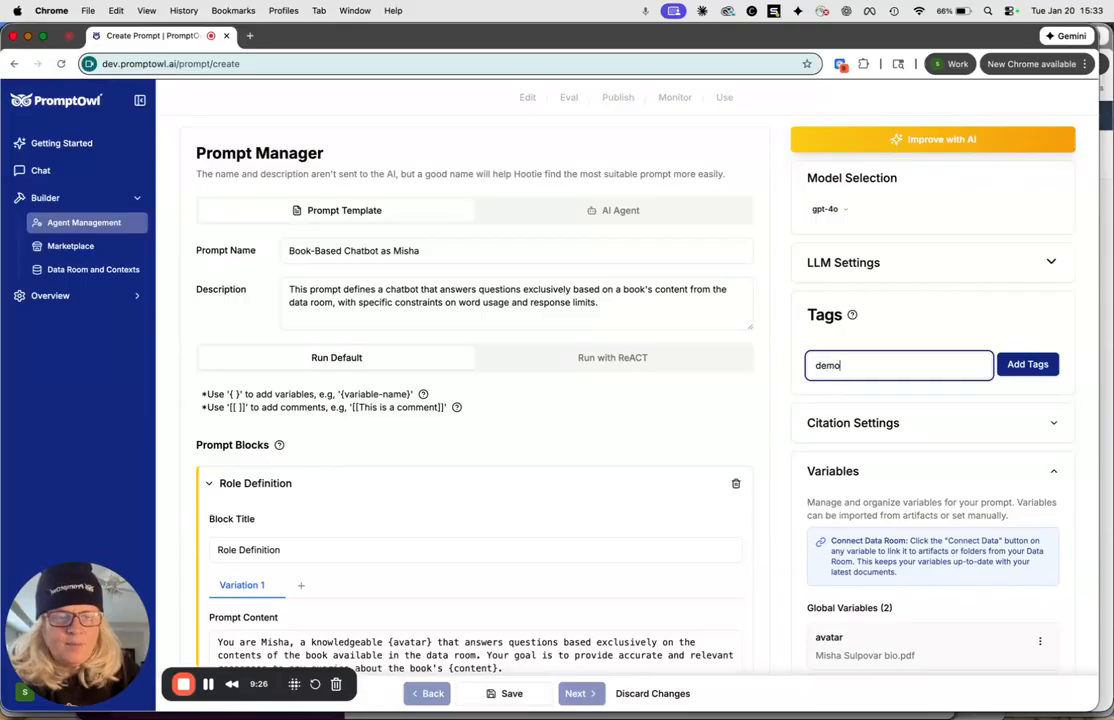
{"action": "key", "text": "Return"}
Check the prompt's citation settings and save the prompt.
{"action": "scroll", "coordinate": [888, 363], "scroll_direction": "down", "scroll_amount": 5}
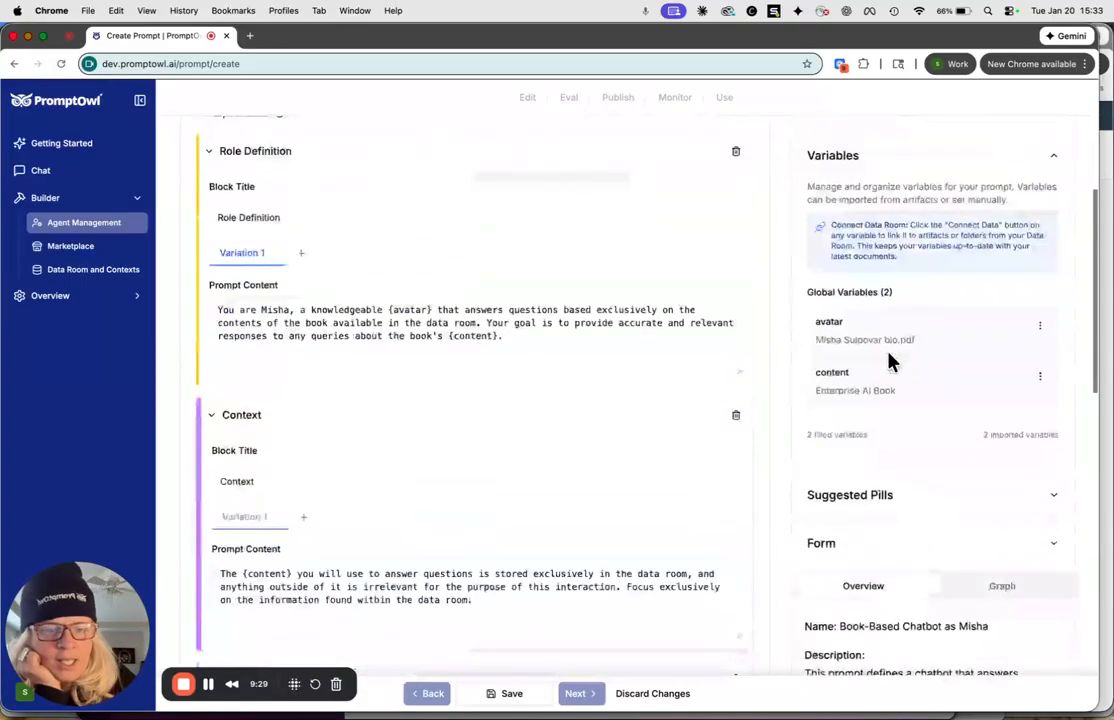
{"action": "scroll", "coordinate": [888, 363], "scroll_direction": "up", "scroll_amount": 2}
{"action": "left_click", "coordinate": [921, 251]}
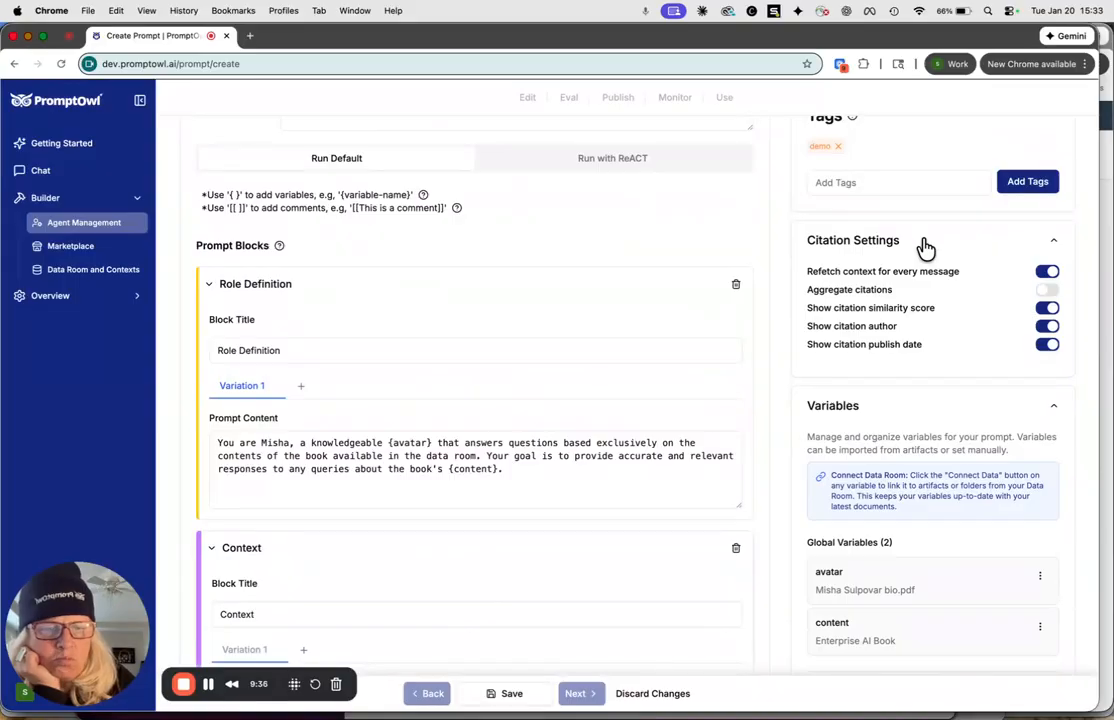
{"action": "left_click", "coordinate": [924, 247]}
{"action": "scroll", "coordinate": [924, 247], "scroll_direction": "up", "scroll_amount": 3}
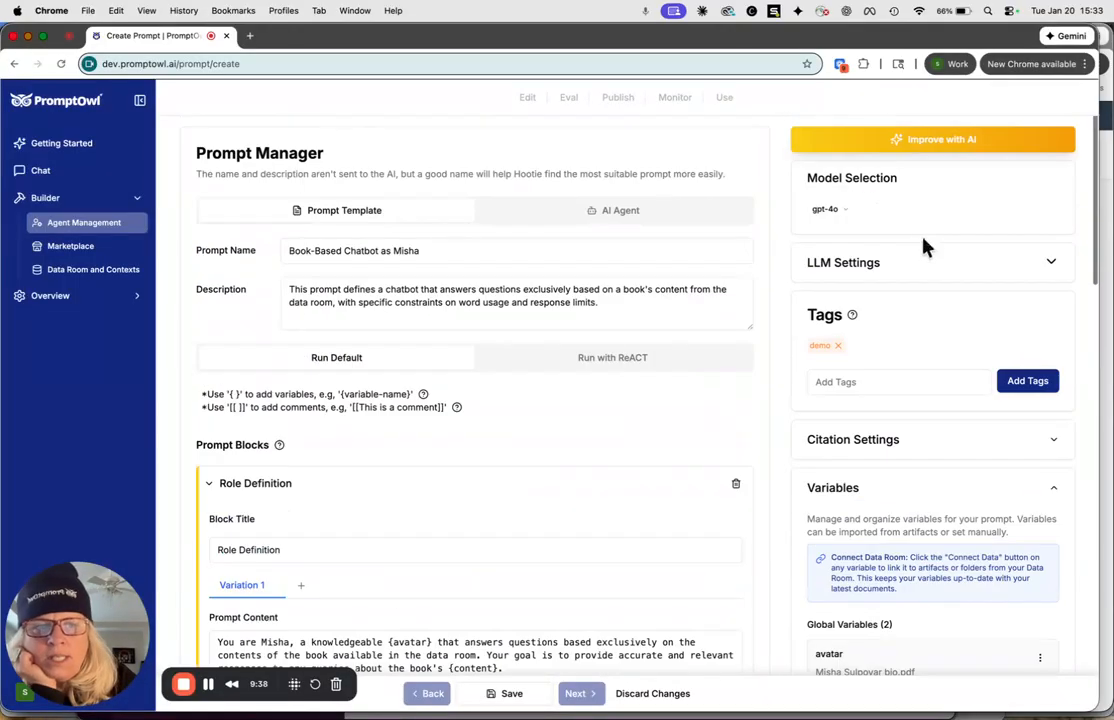
{"action": "left_click", "coordinate": [498, 700]}
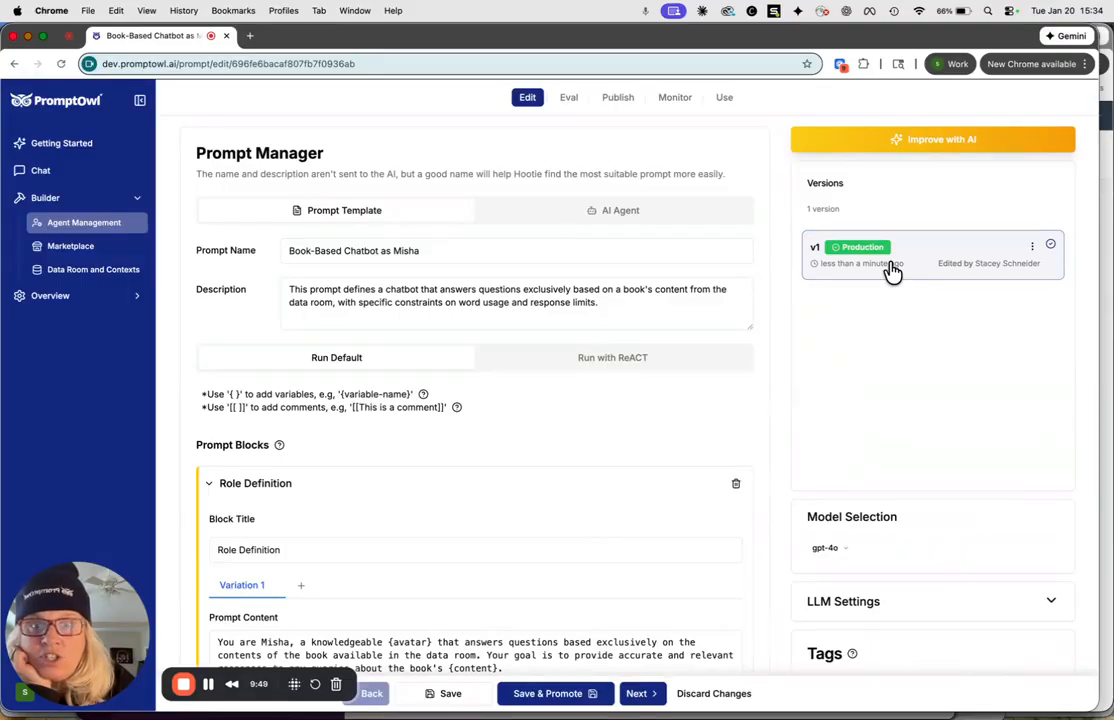
Ask the saved chatbot "if i am beginning to build my first AI project, what 3 things should i consider?".
{"action": "left_click", "coordinate": [725, 100]}
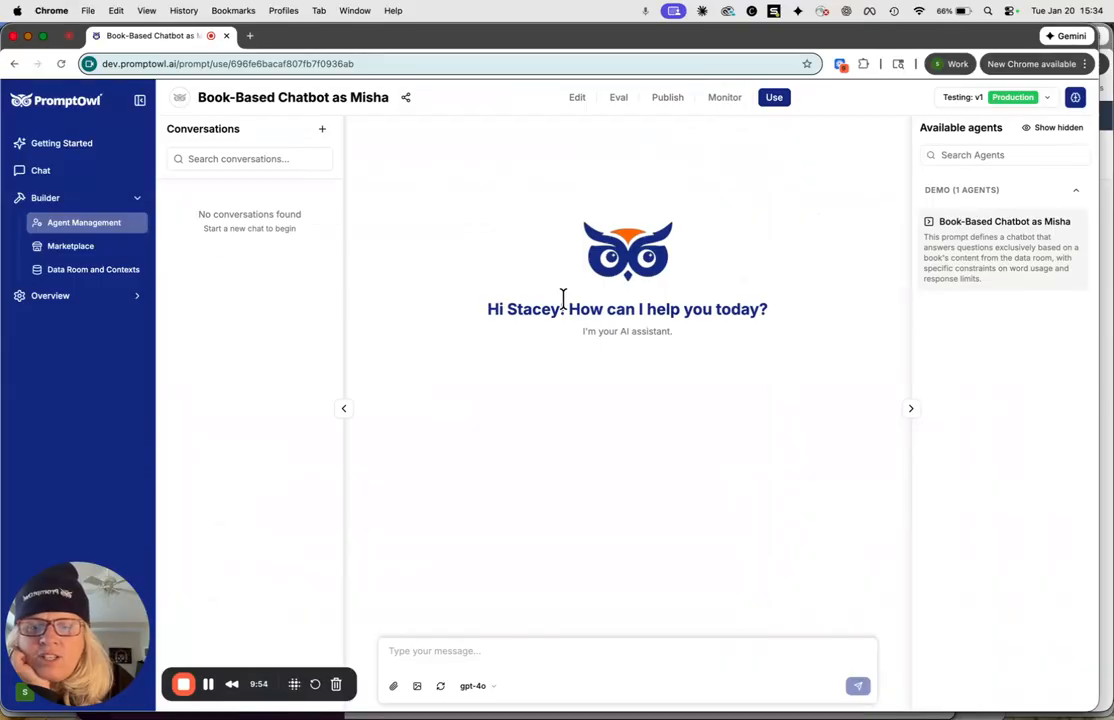
{"action": "left_click", "coordinate": [398, 659]}
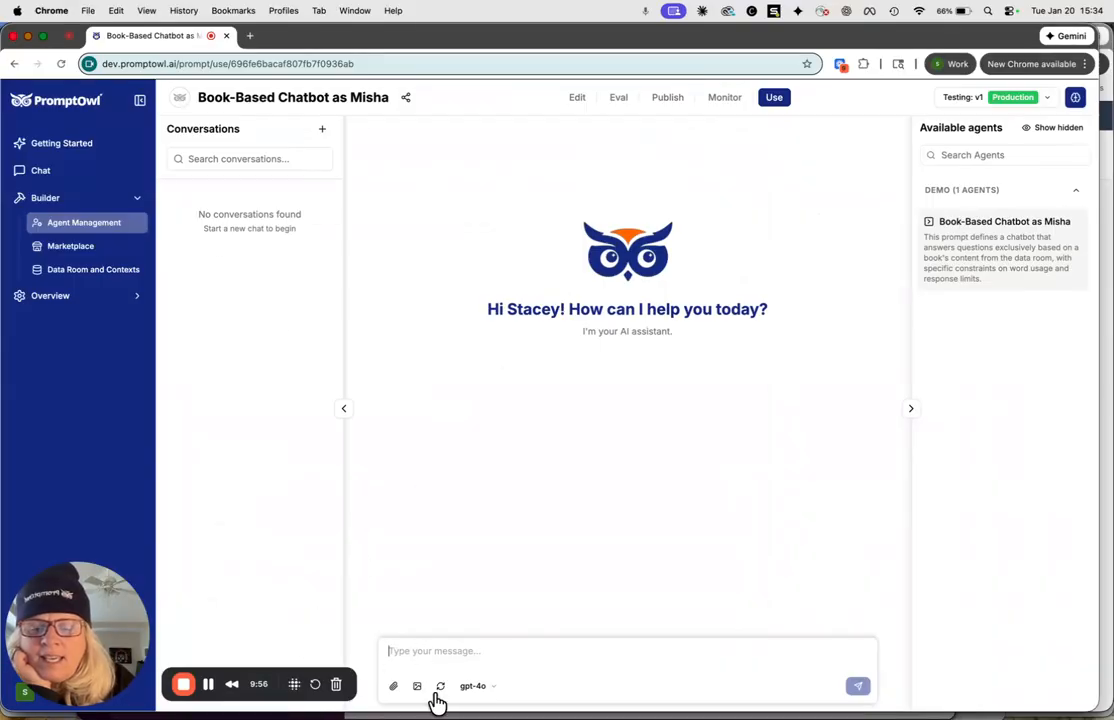
{"action": "type", "text": "i"}
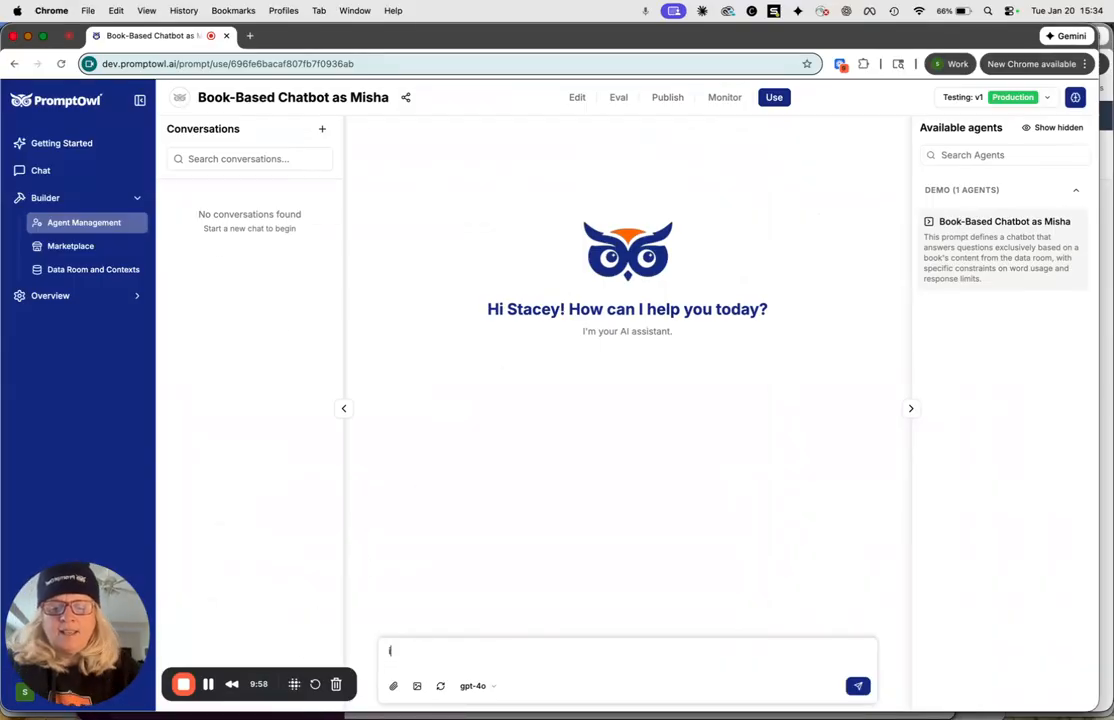
{"action": "type", "text": "f i am beginning to build"}
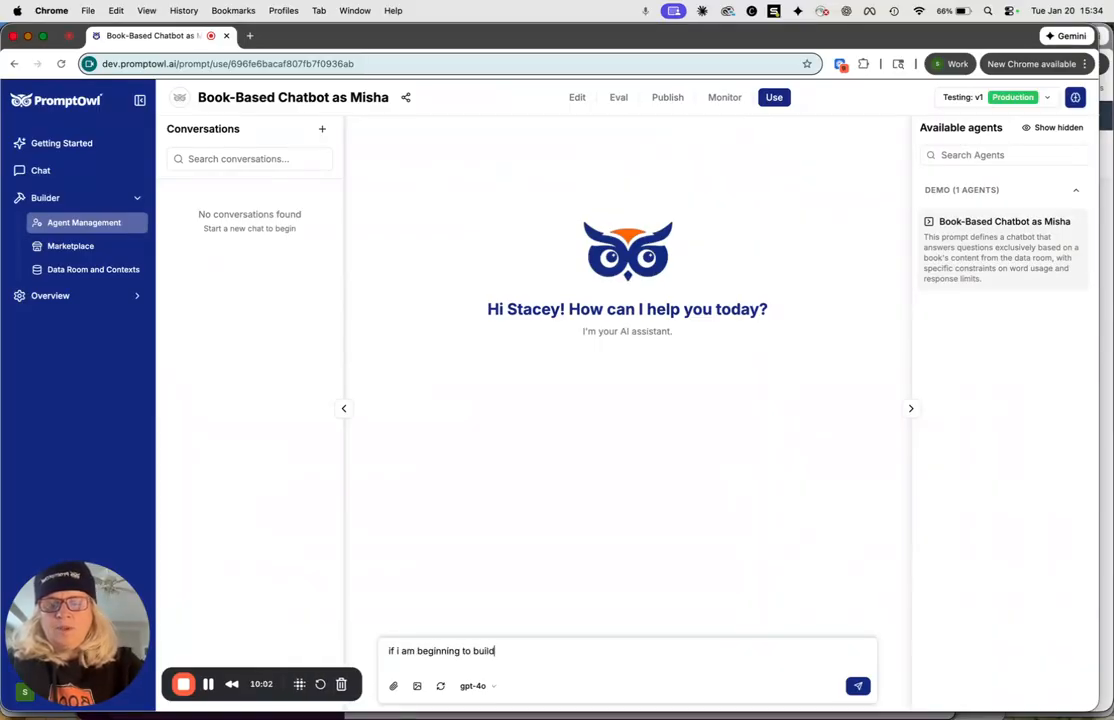
{"action": "type", "text": " my fir"}
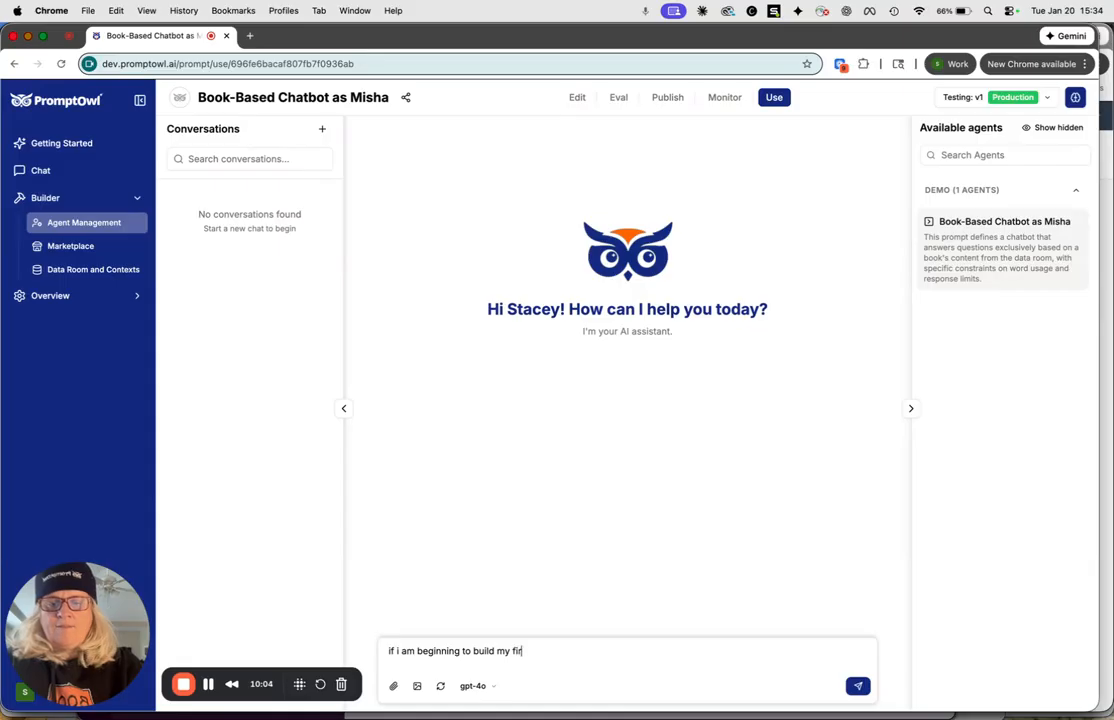
{"action": "type", "text": "st AI "}
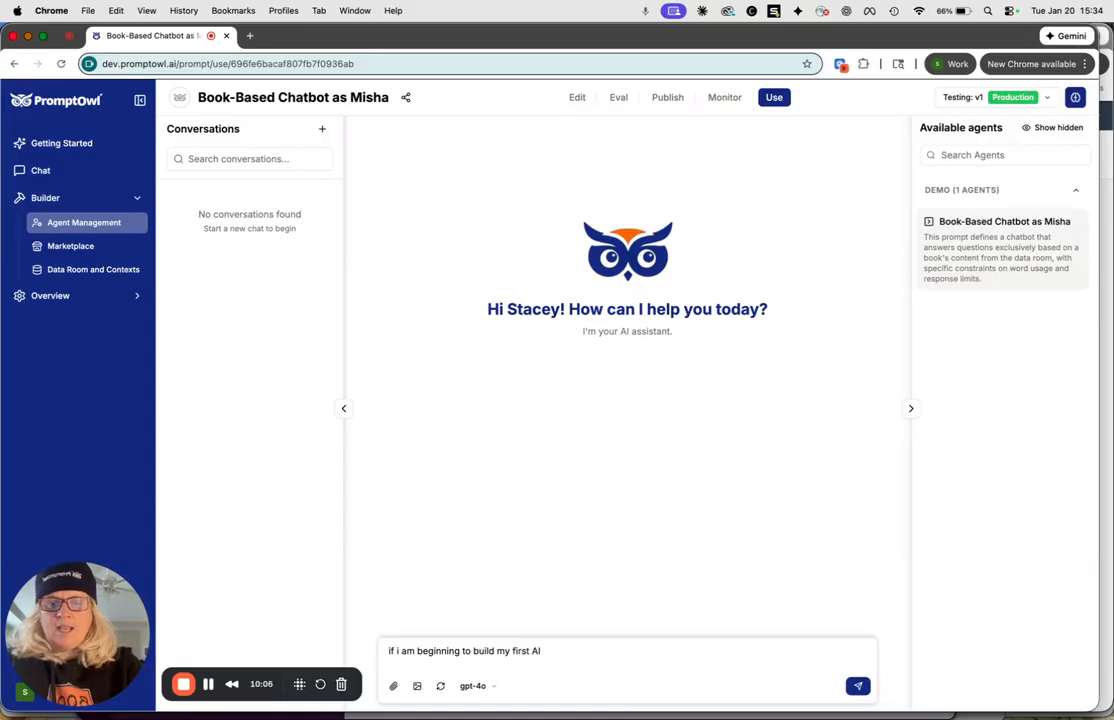
{"action": "type", "text": "project, "}
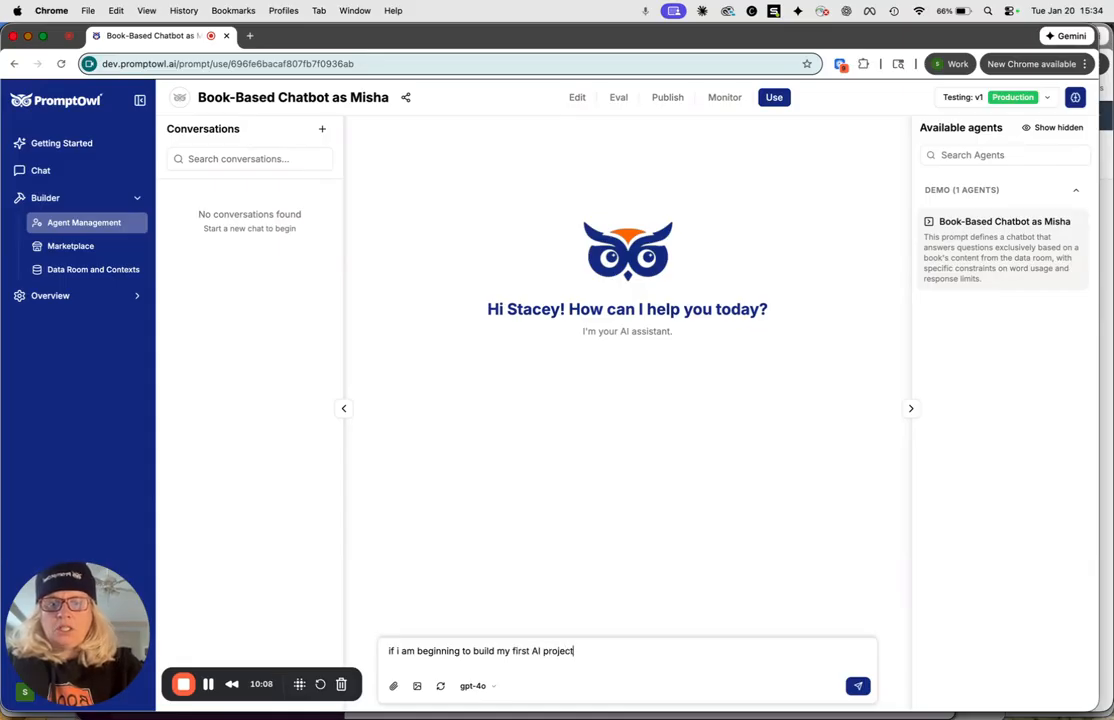
{"action": "type", "text": "what 3 things should i consider?"}
{"action": "key", "text": "Return"}
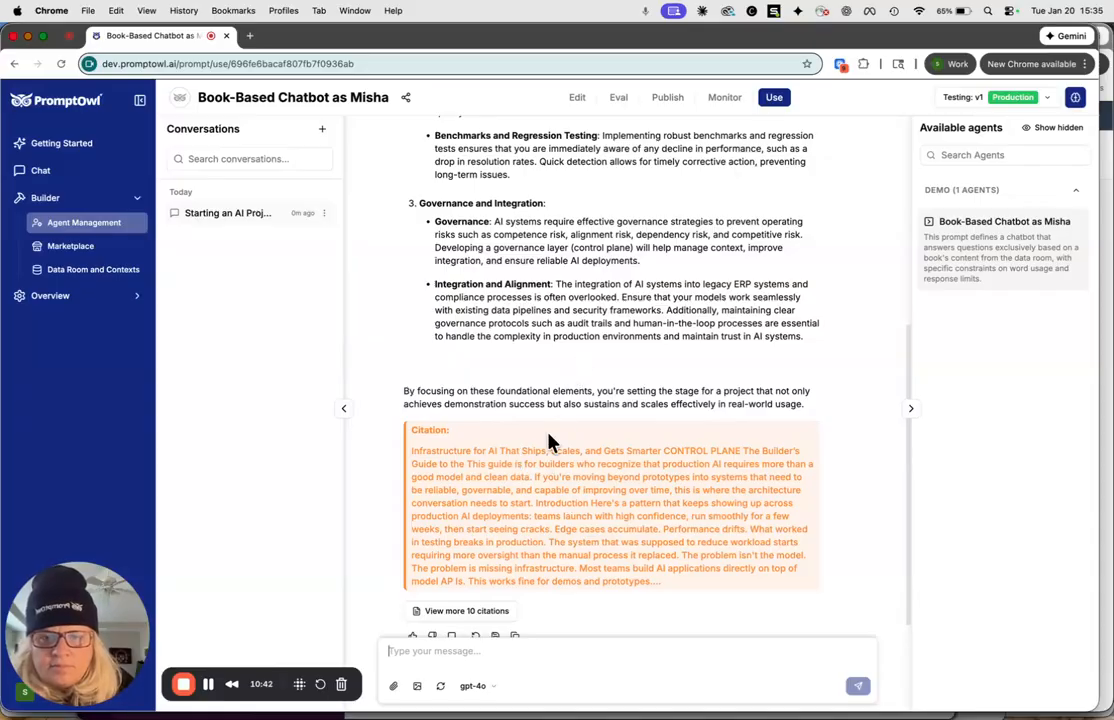
Read through the chatbot's answer and the citation beneath it.
{"action": "scroll", "coordinate": [552, 442], "scroll_direction": "up", "scroll_amount": 5}
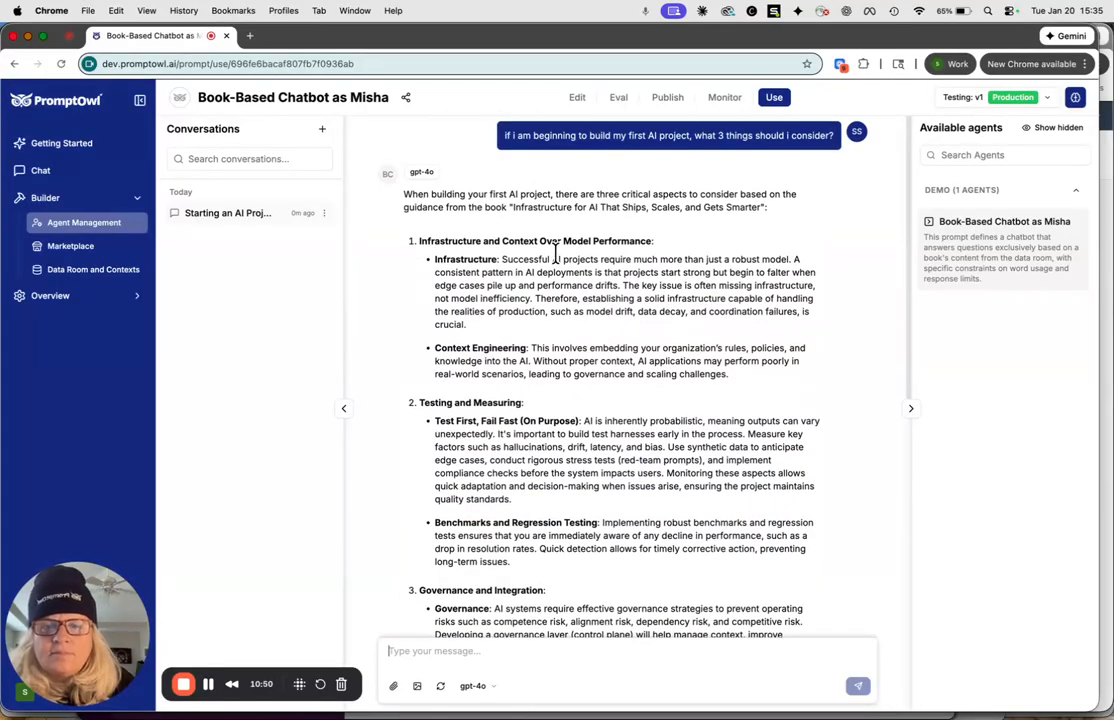
{"action": "scroll", "coordinate": [480, 290], "scroll_direction": "down", "scroll_amount": 2}
{"action": "scroll", "coordinate": [485, 302], "scroll_direction": "down", "scroll_amount": 5}
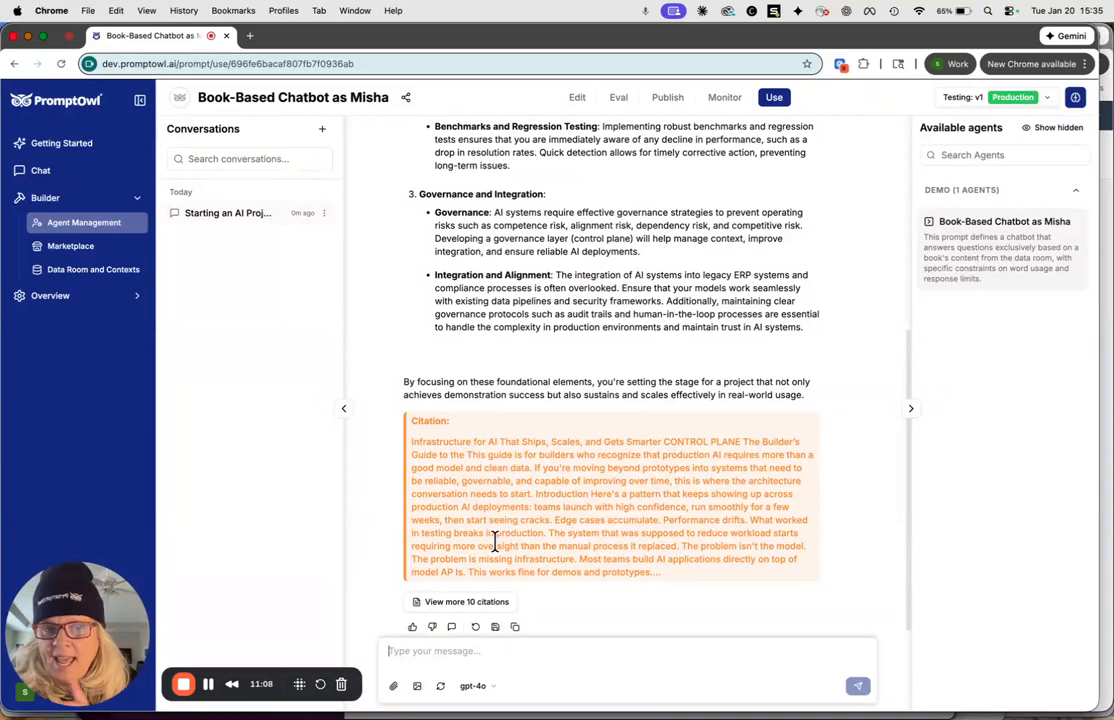
Open the chatbot's publishing options and show the AI platforms available for generating a web app.
{"action": "left_click", "coordinate": [668, 100]}
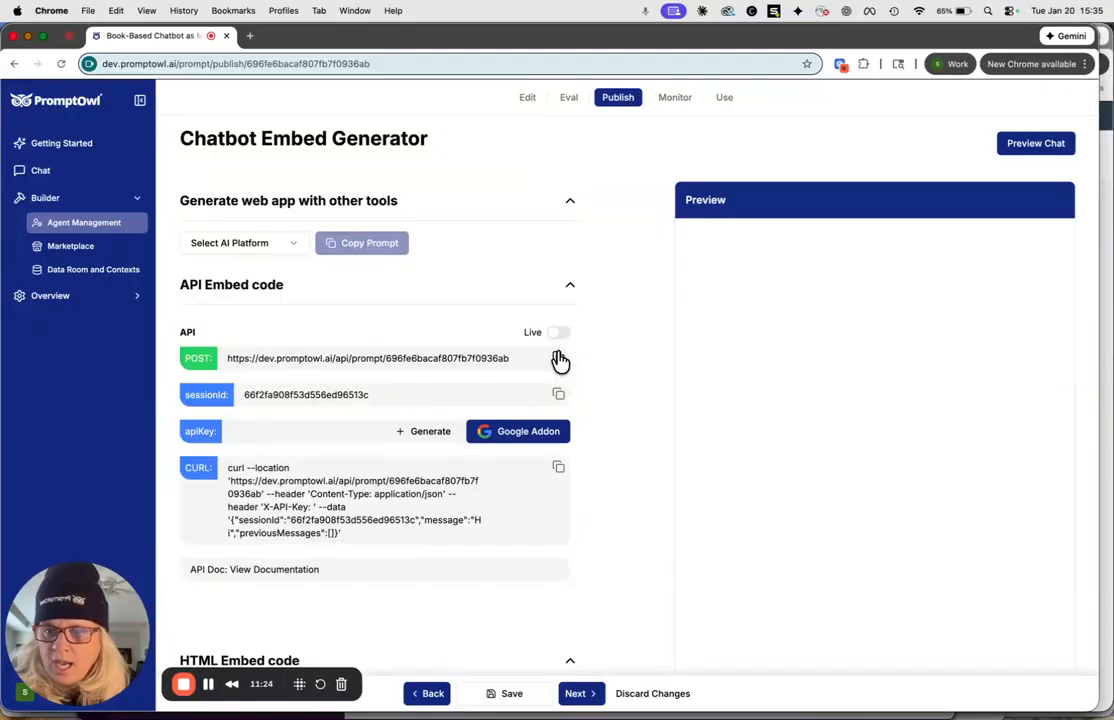
{"action": "left_click", "coordinate": [294, 245]}
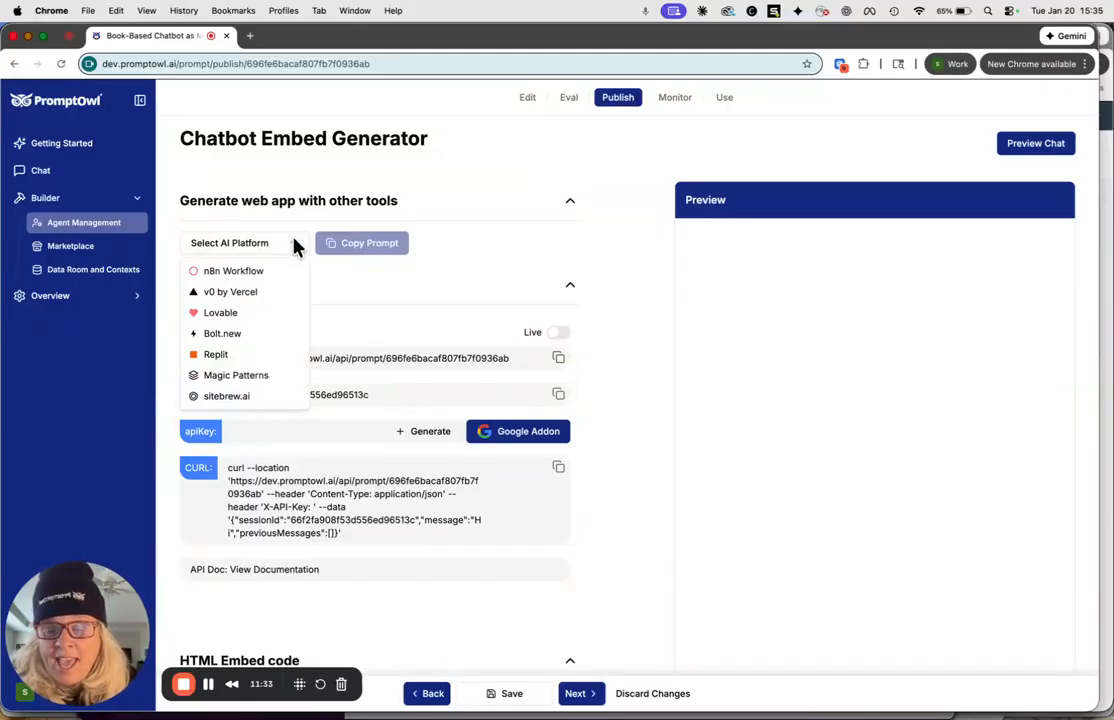